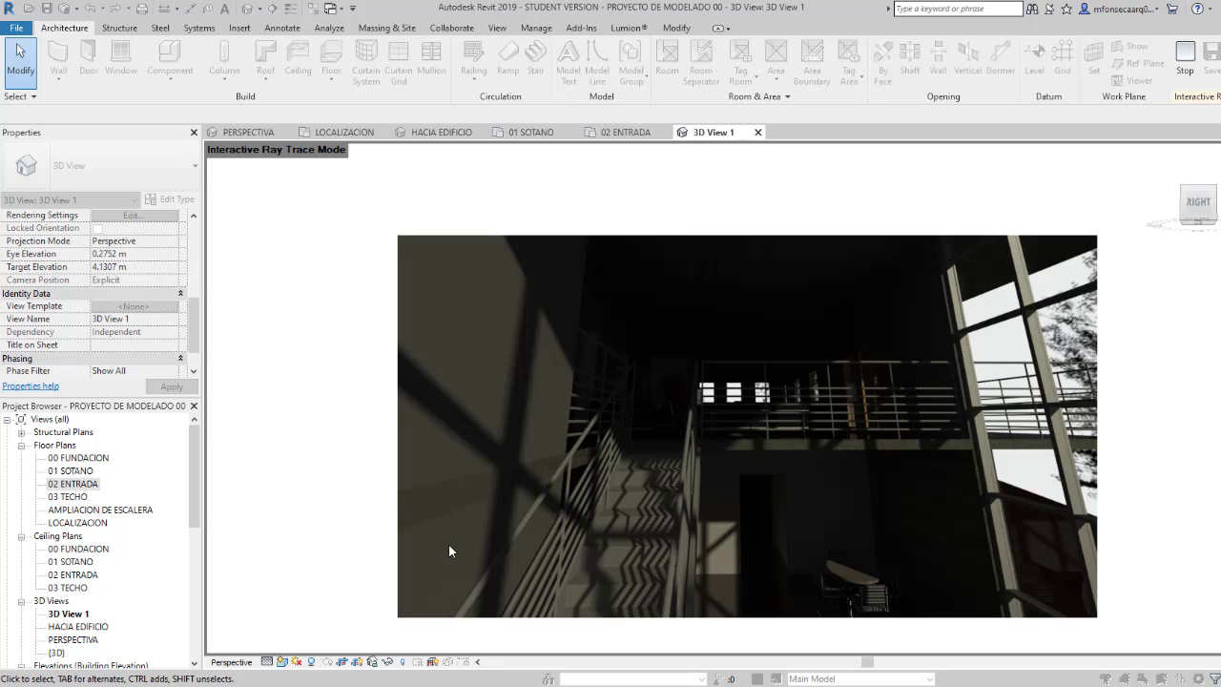
Step: Change the visual style of 3D View 1 from Ray Trace to Shaded
click(194, 485)
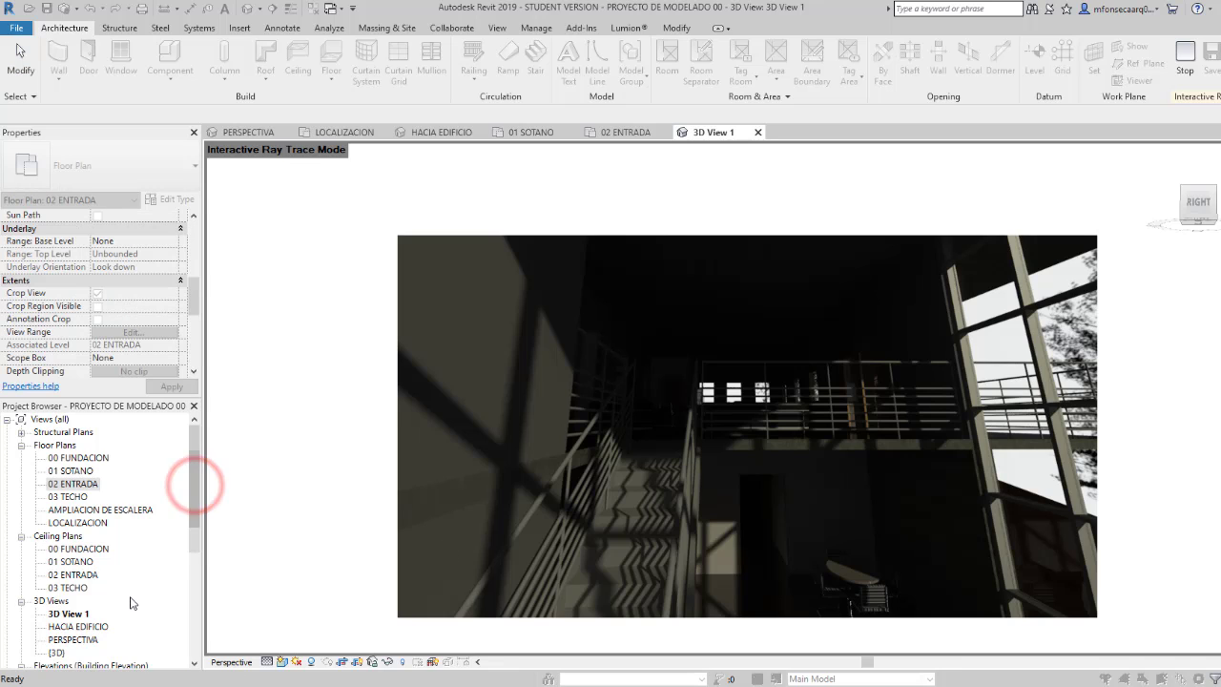
click(281, 662)
click(281, 662)
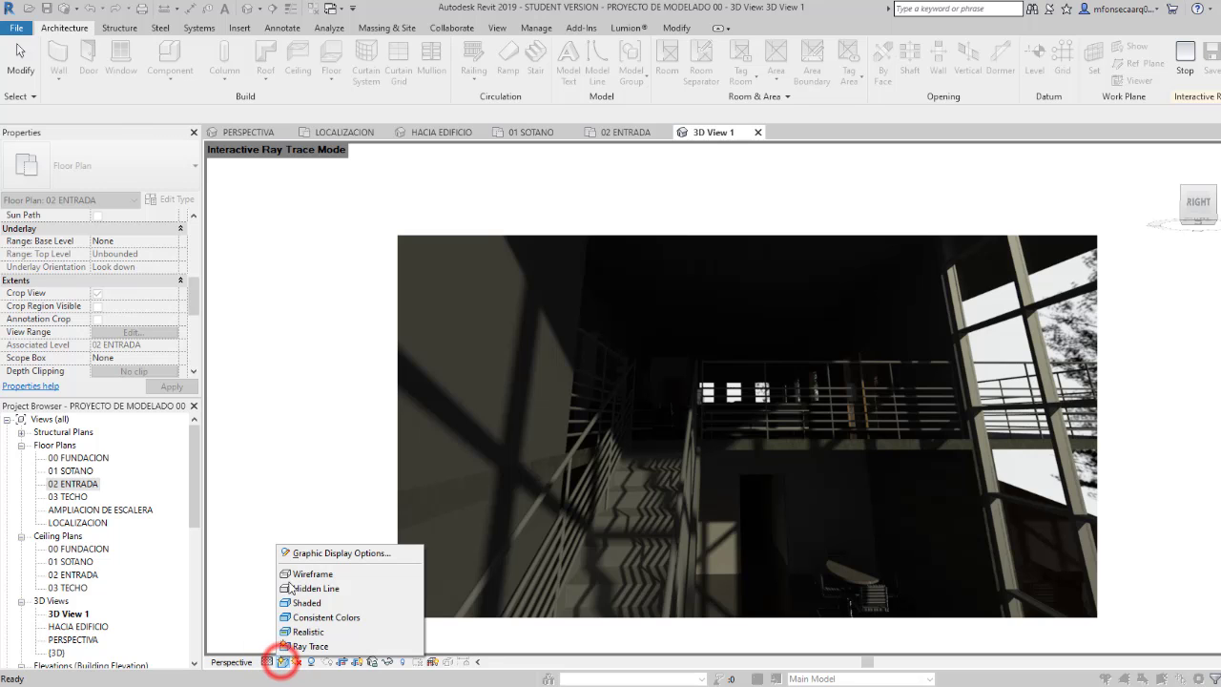
click(296, 604)
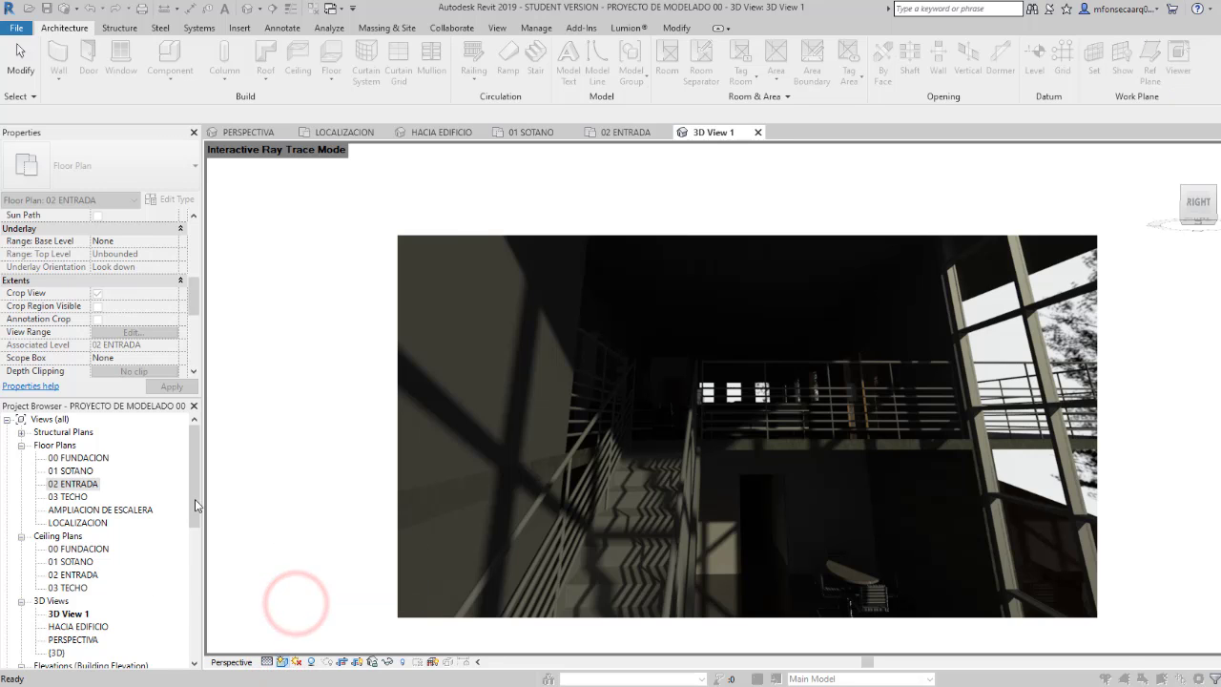
Step: Open the HACIA EDIFICIO perspective view and lower the camera so it looks up at the glazed corner of the building
drag(195, 498, 195, 521)
click(84, 587)
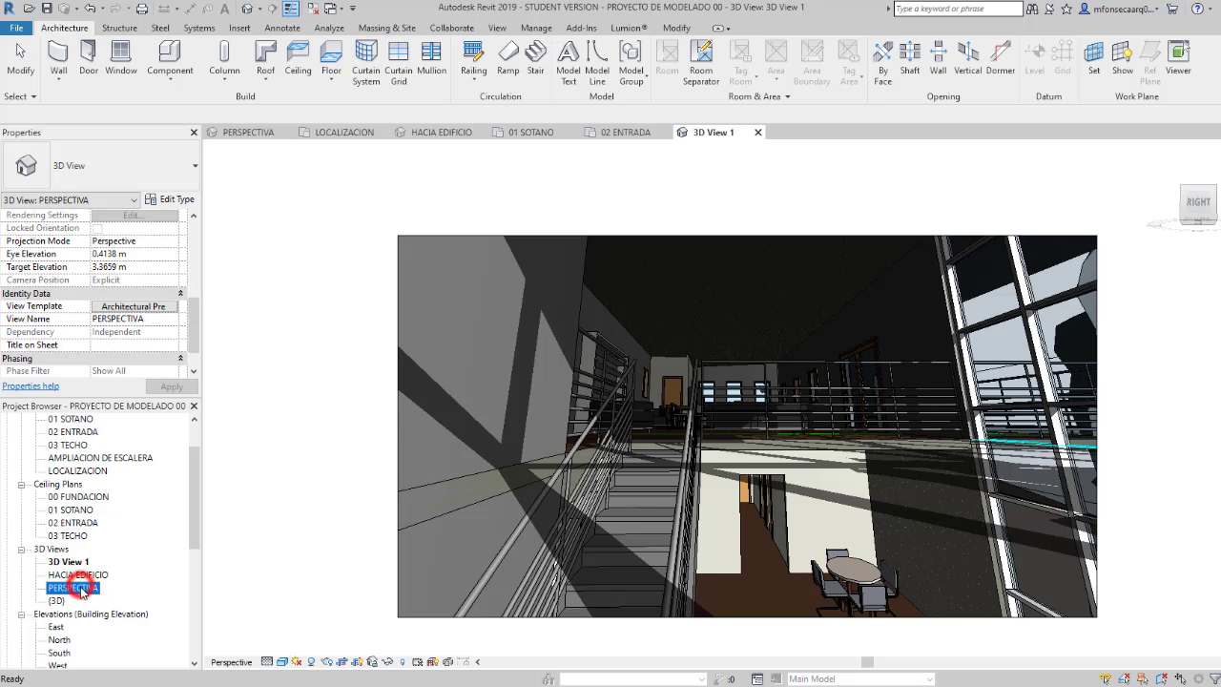
click(80, 576)
double_click(80, 576)
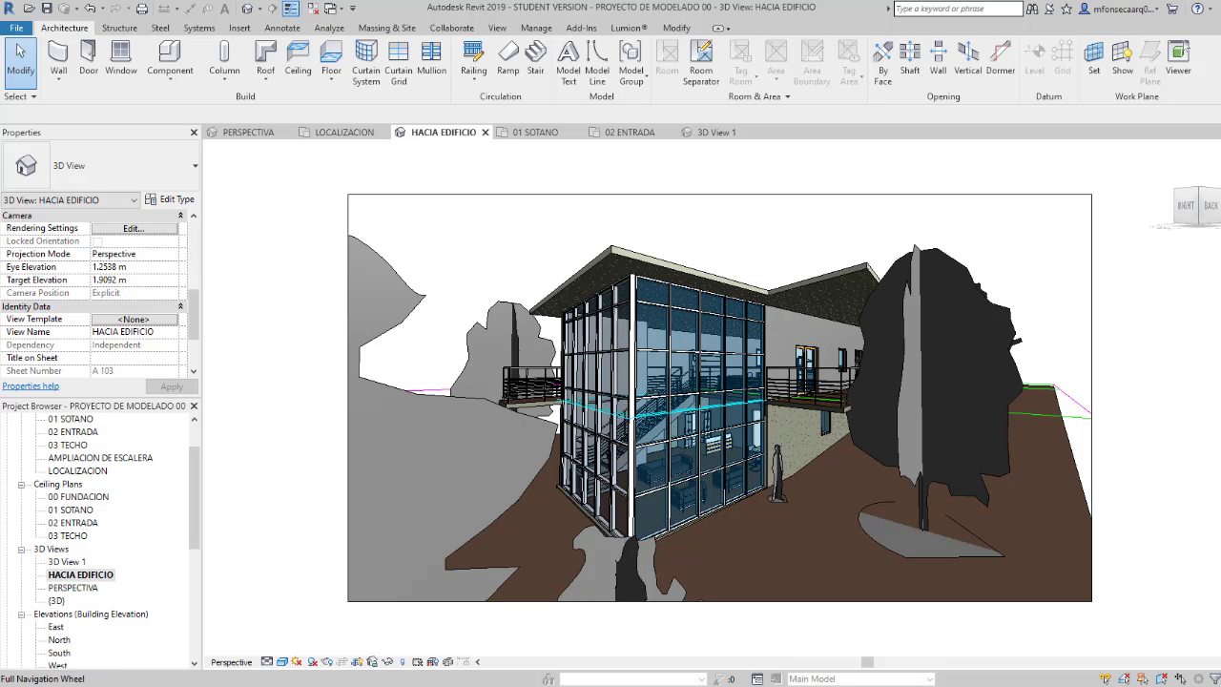
click(1211, 323)
mouse_move(736, 437)
mouse_down()
mouse_move(700, 434)
mouse_move(711, 427)
mouse_move(742, 463)
mouse_up()
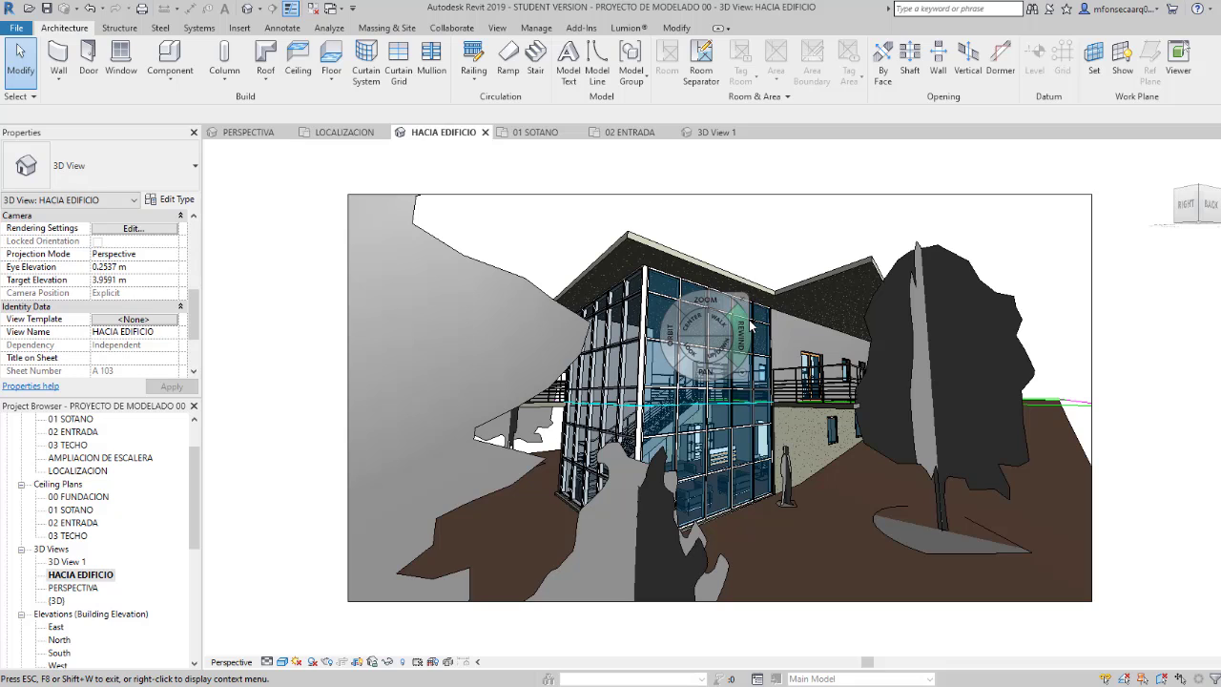
Step: Open the Rendering settings for the HACIA EDIFICIO view and review the available quality levels
click(328, 662)
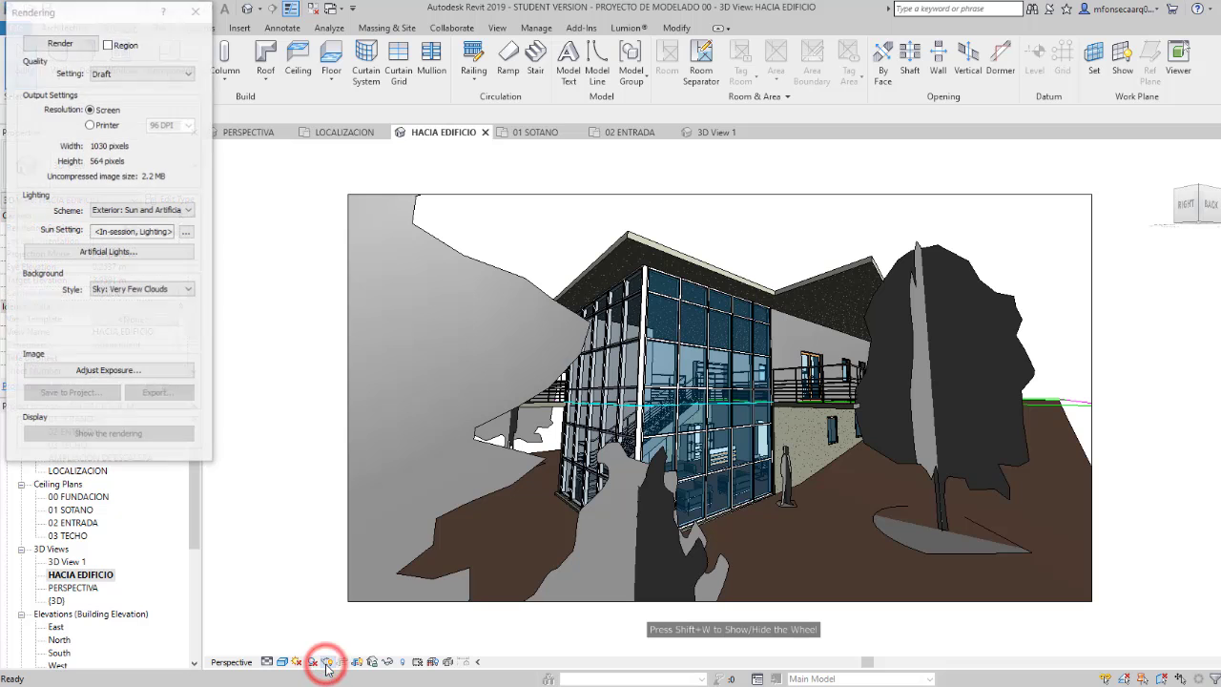
drag(124, 22, 359, 177)
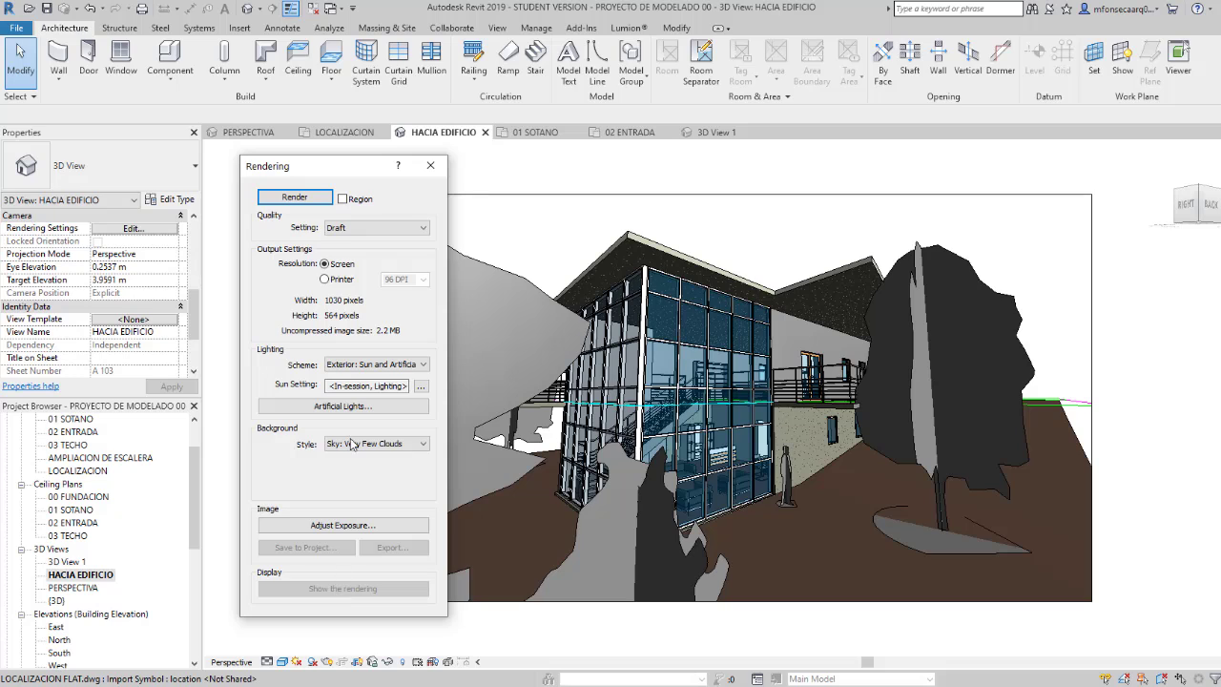
click(388, 233)
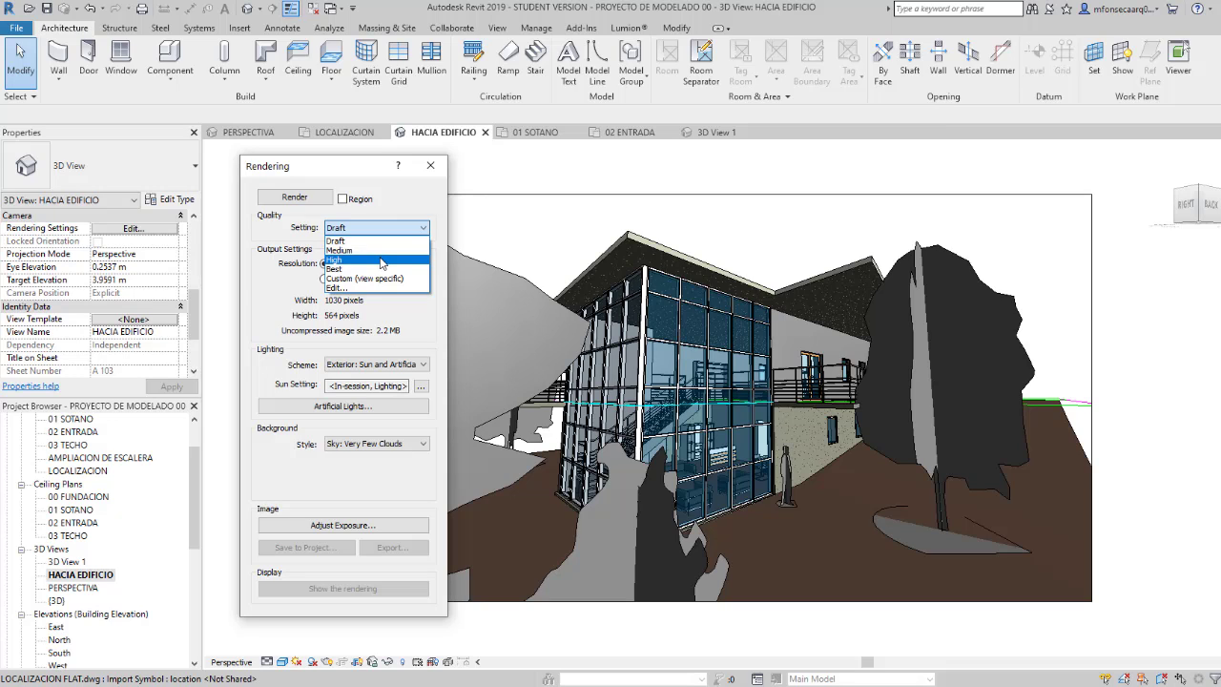
click(408, 198)
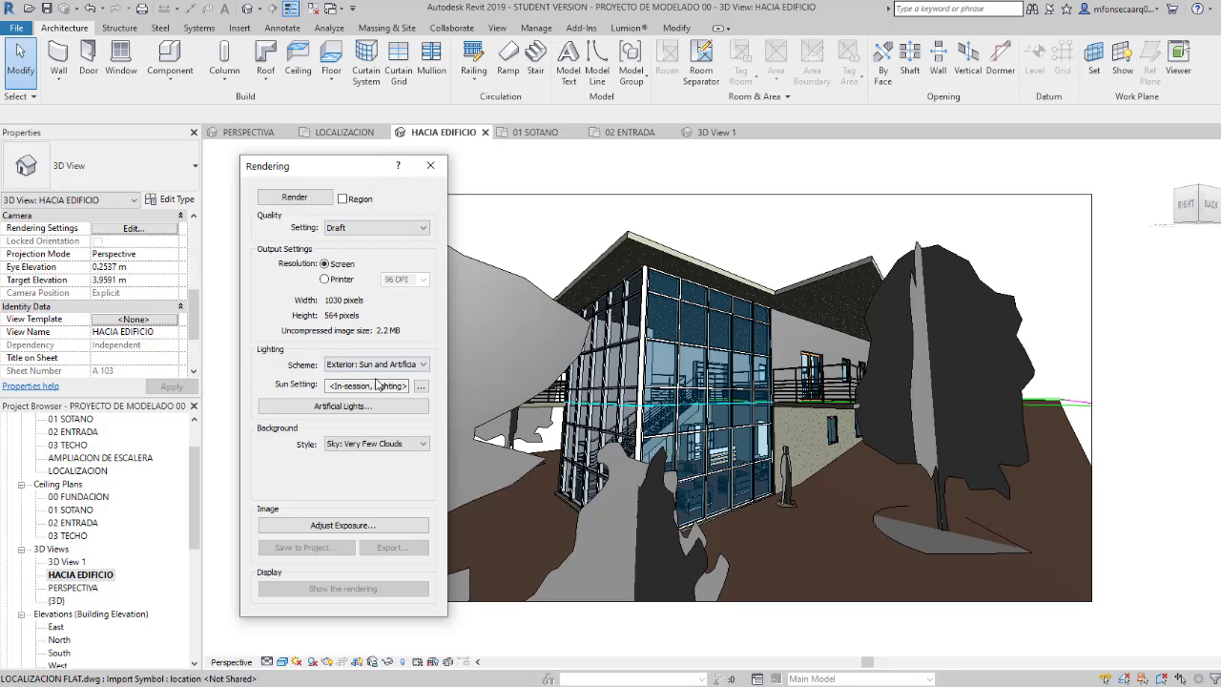
Step: Check the DPI choices for printer output and return the rendering resolution to Screen
click(324, 279)
click(422, 278)
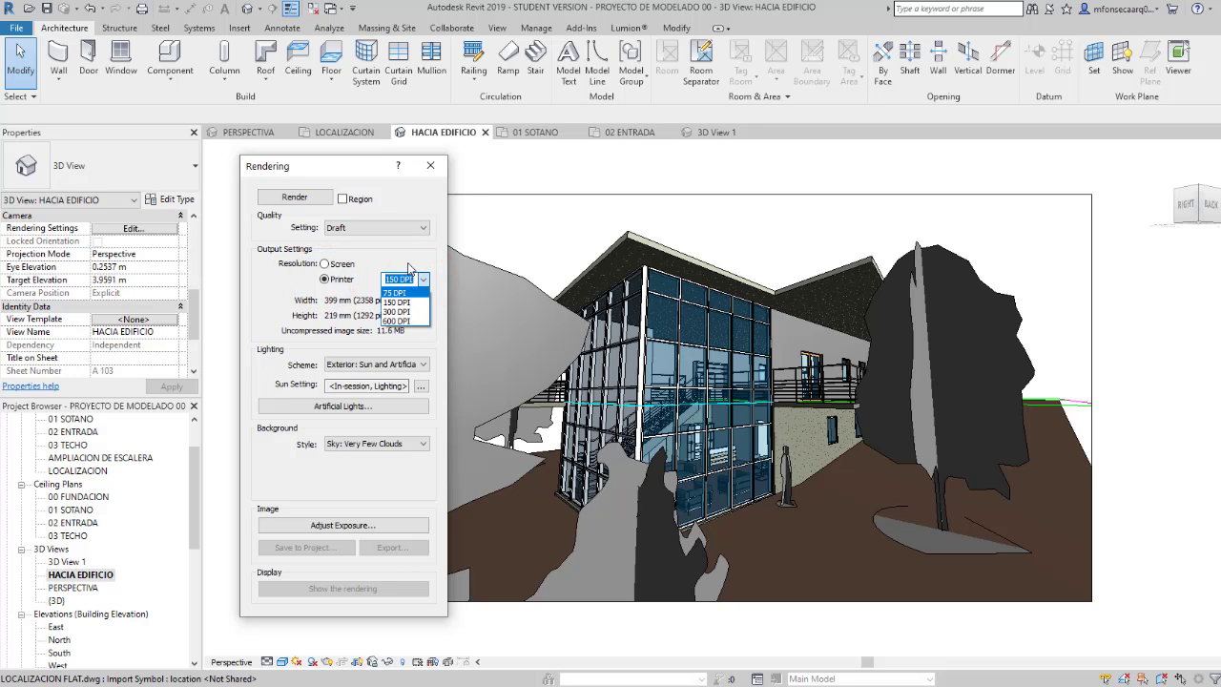
click(409, 263)
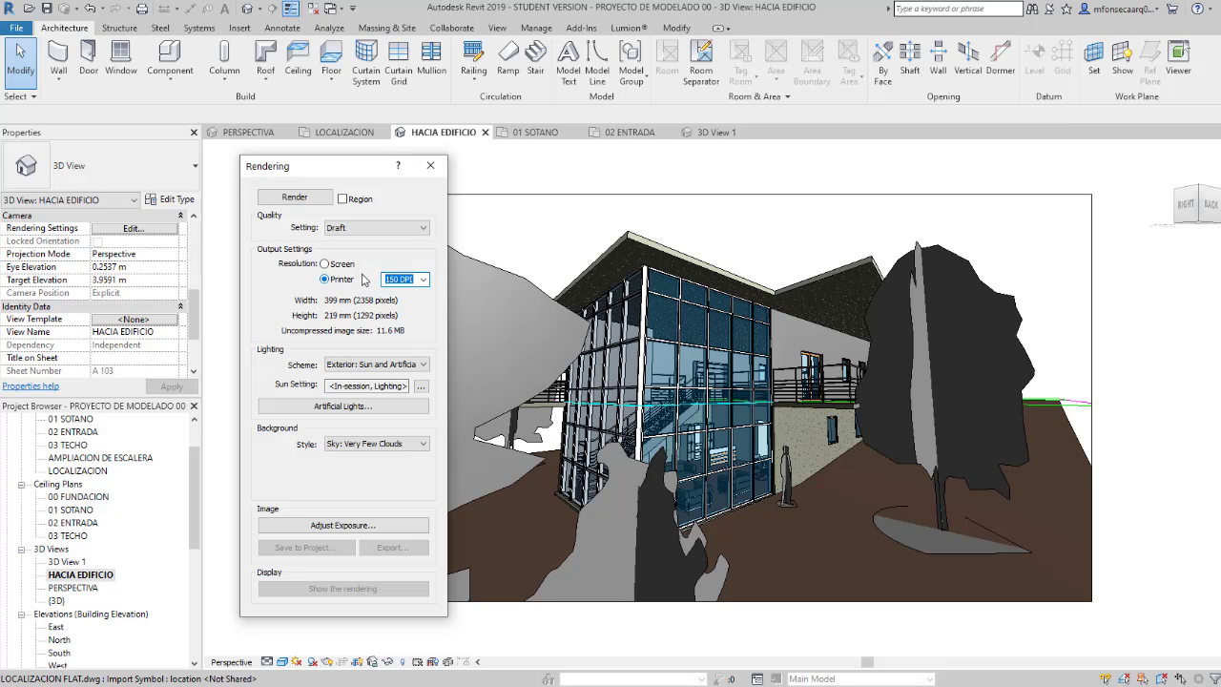
click(325, 265)
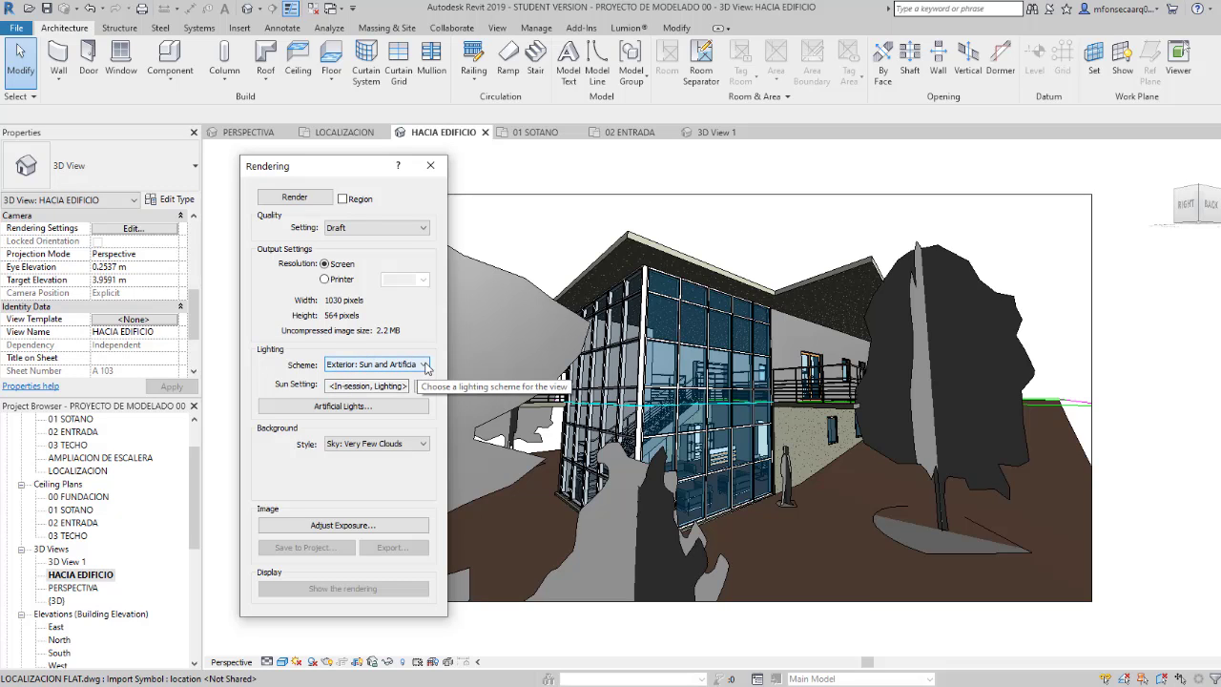
Step: Examine the rendering's lighting options, including the lighting schemes, sun settings and artificial light groups
click(424, 366)
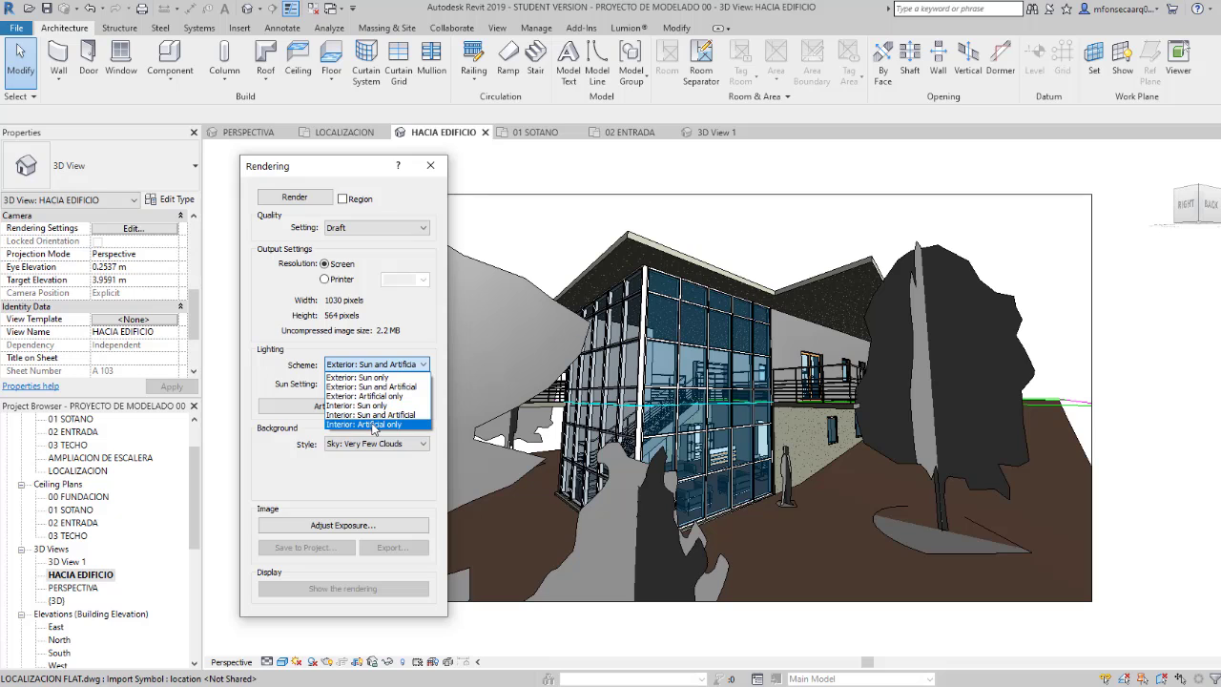
click(442, 359)
click(421, 384)
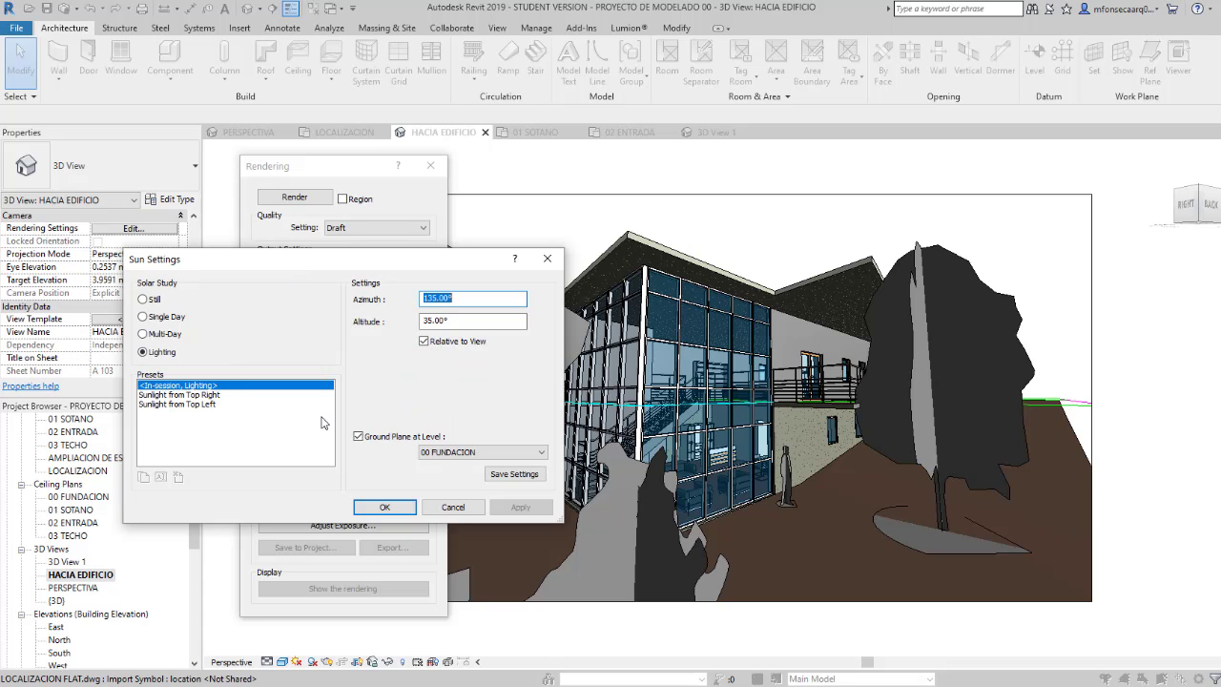
click(546, 258)
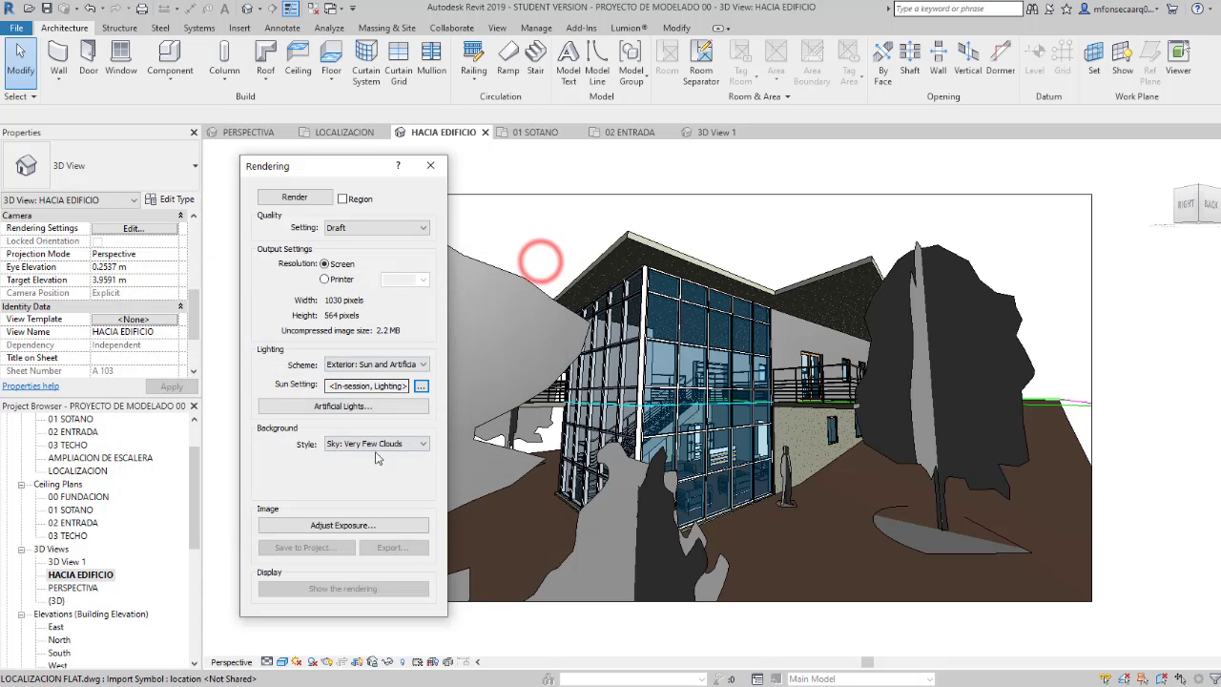
click(379, 413)
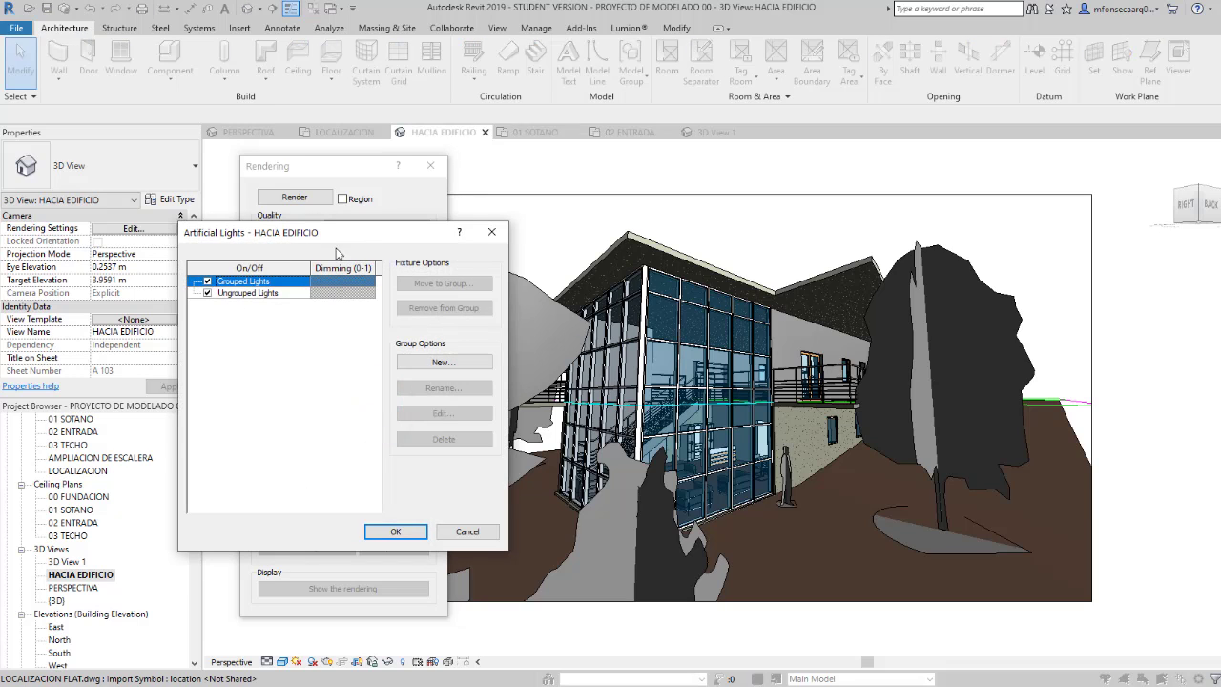
drag(382, 238, 660, 229)
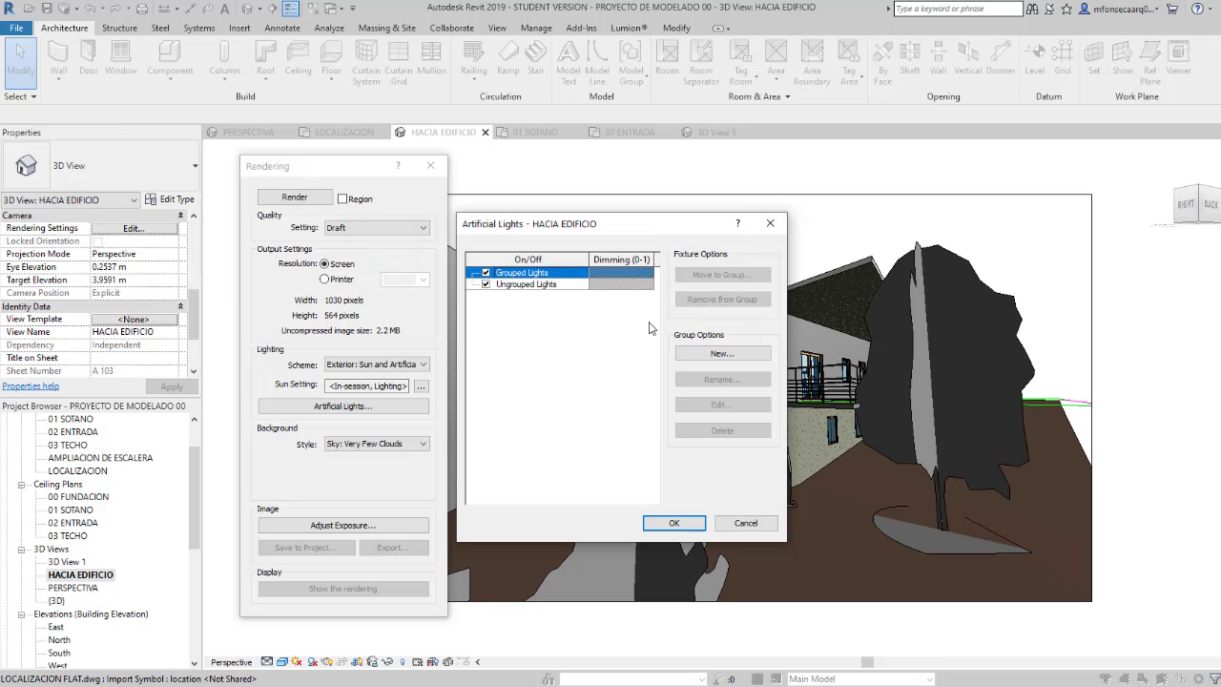
click(771, 222)
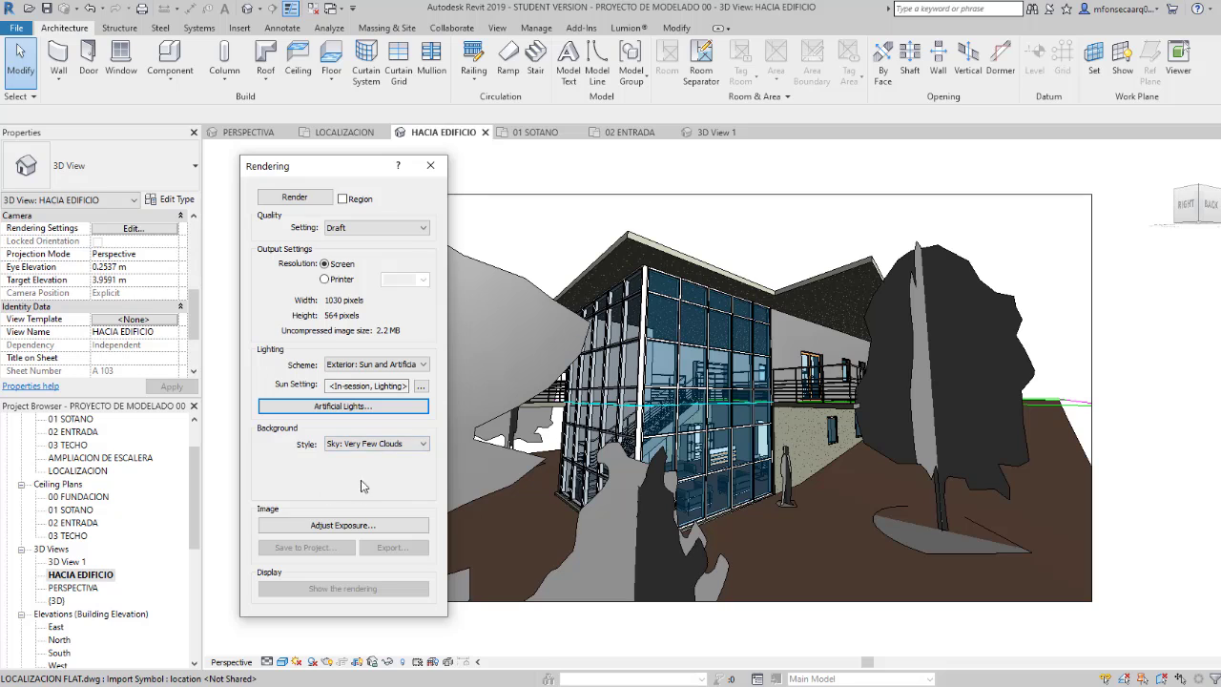
Step: Set the rendering background to Sky: Few Clouds and review the exposure controls
click(417, 445)
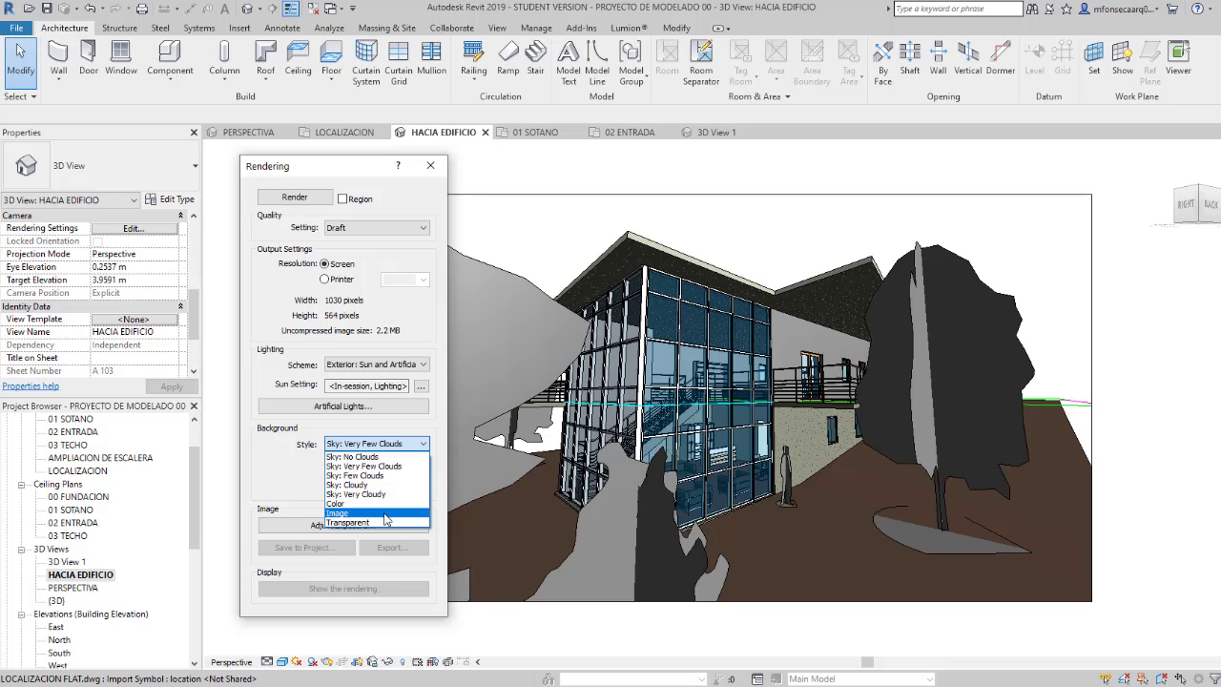
click(370, 477)
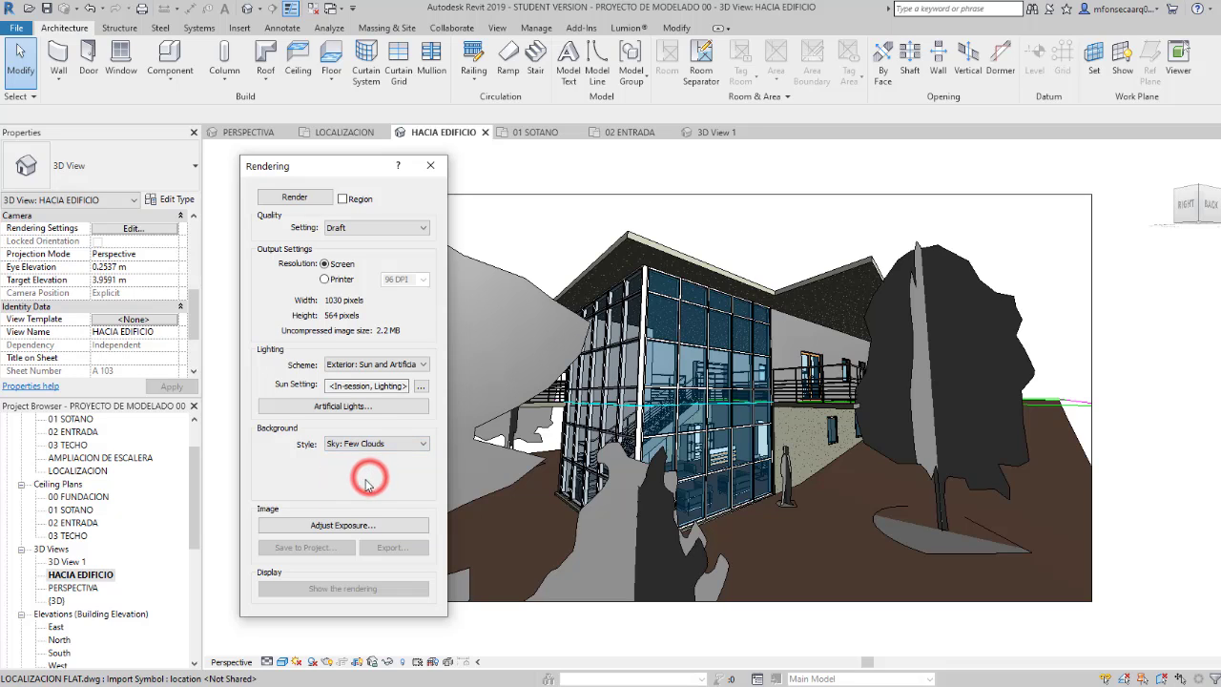
click(340, 528)
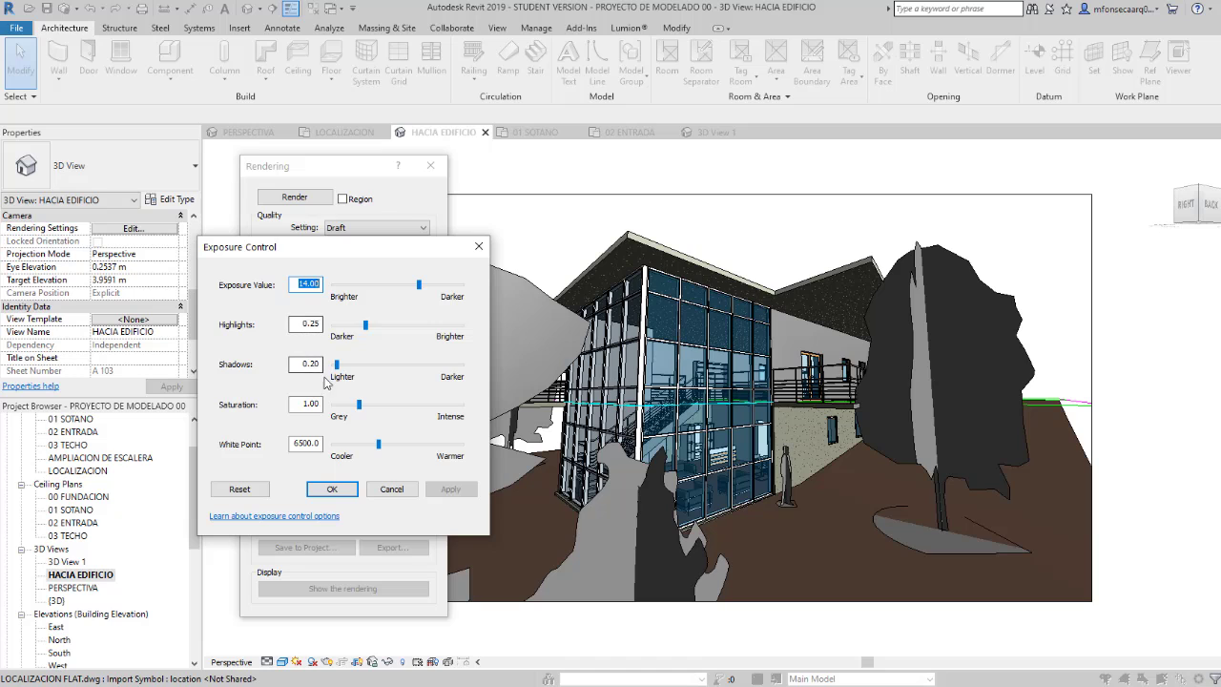
click(479, 246)
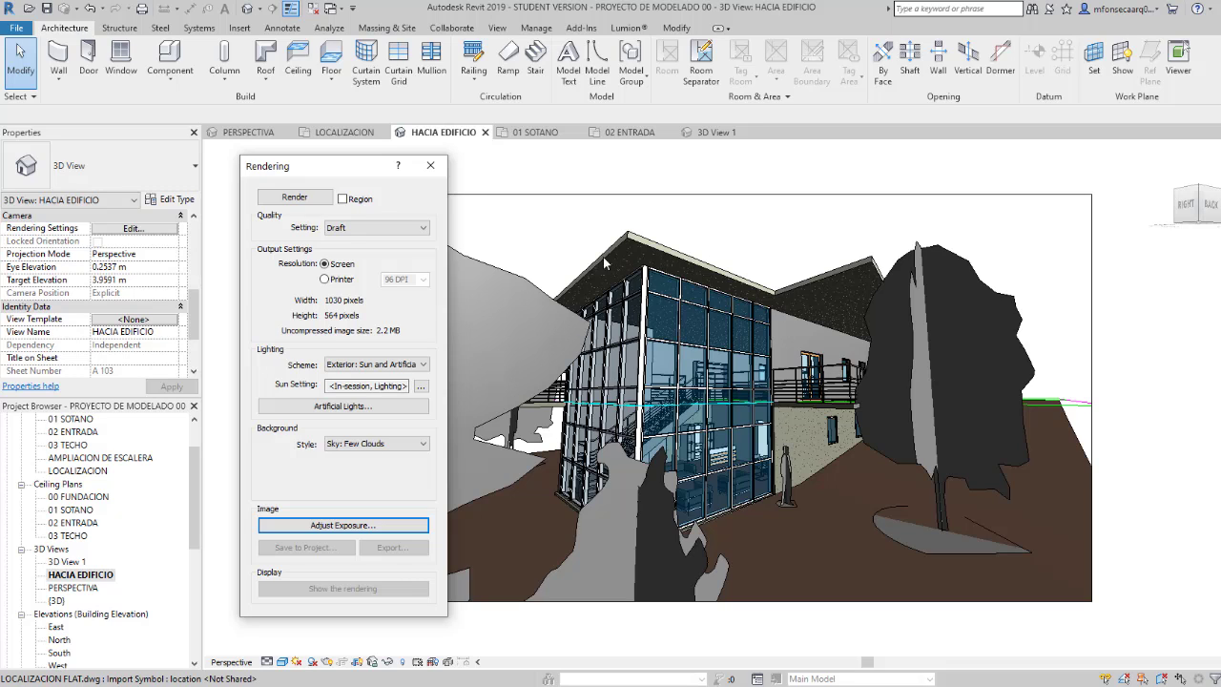
Step: Set the rendering quality to Medium with the Exterior: Sun and Artificial lighting scheme
click(407, 228)
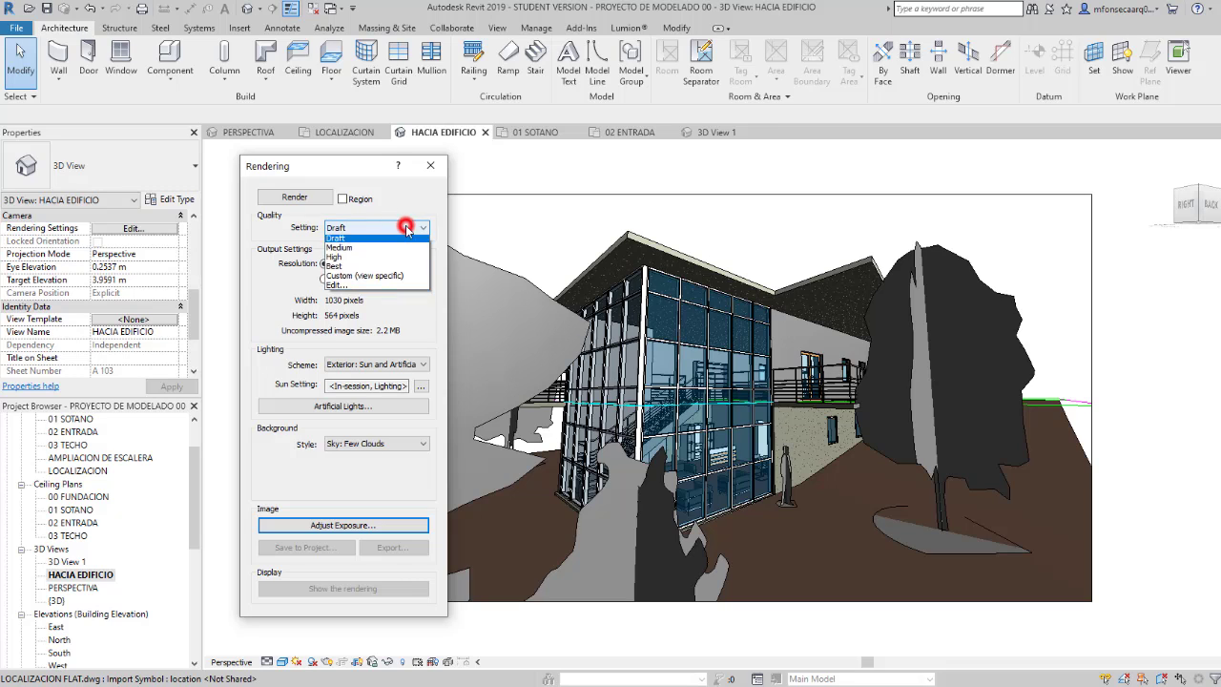
click(391, 252)
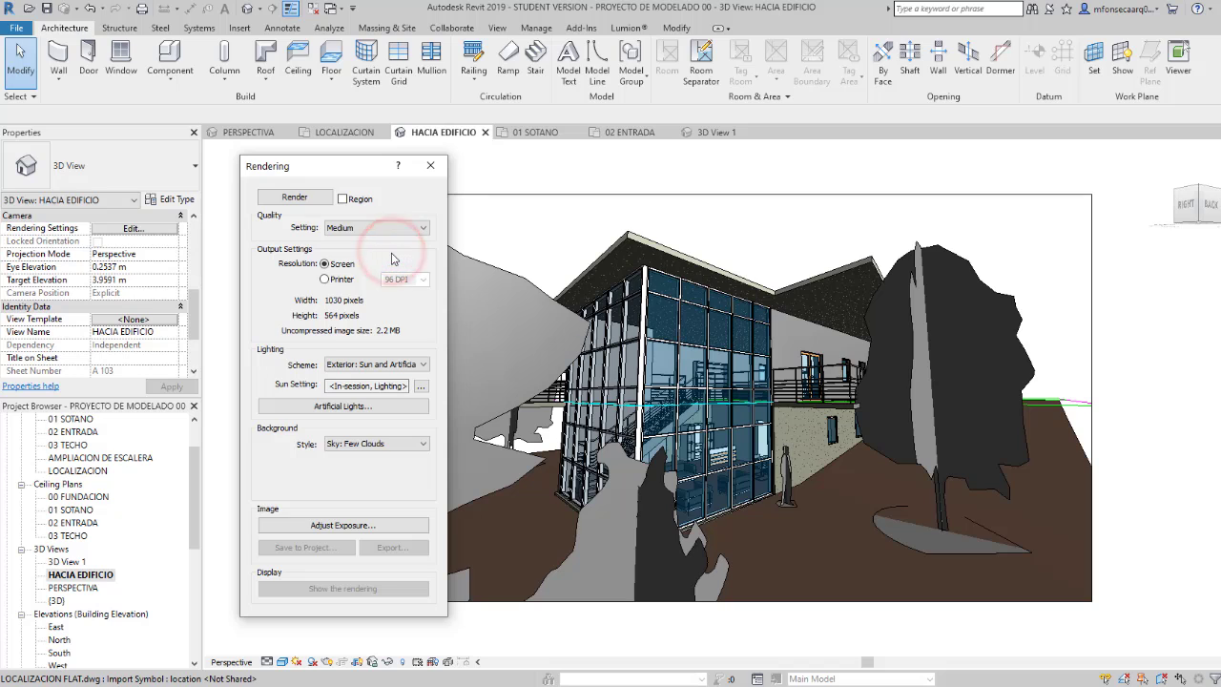
click(418, 367)
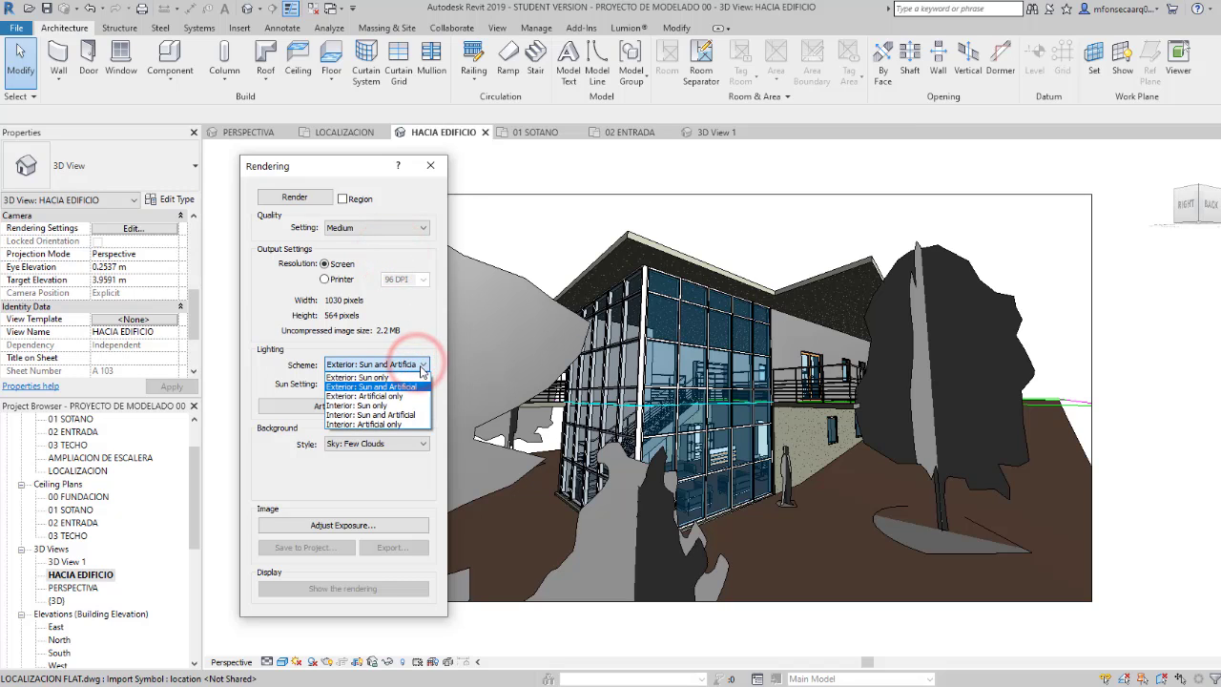
click(375, 388)
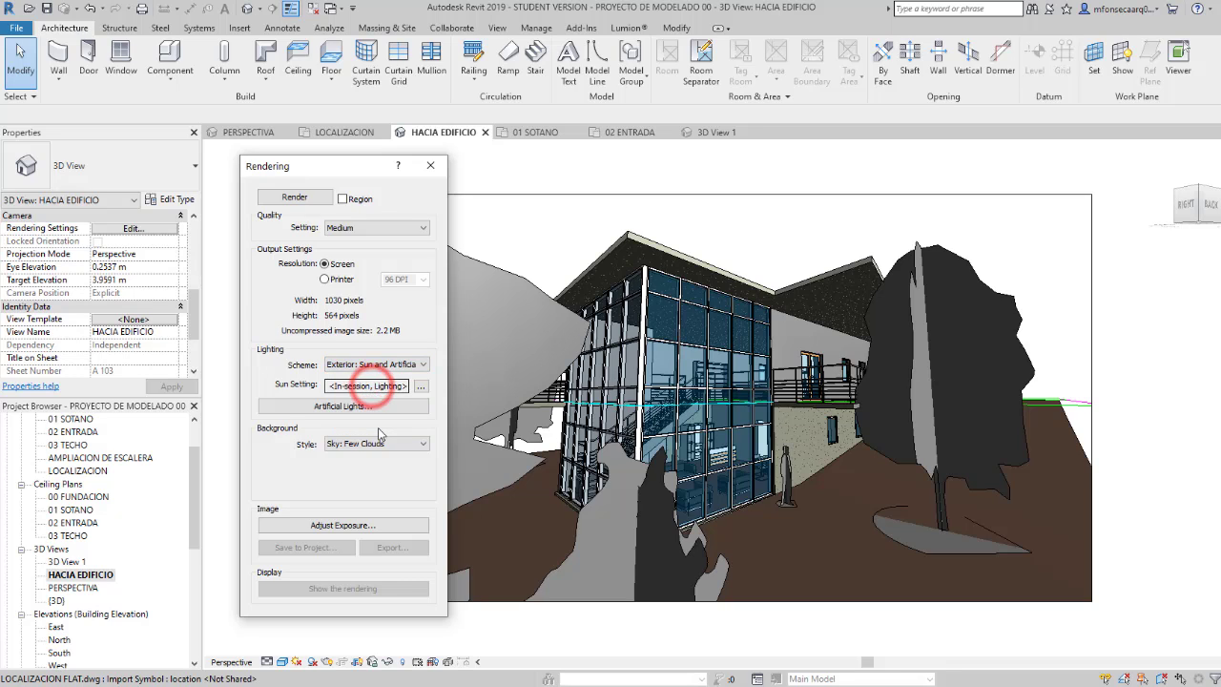
Step: Render the HACIA EDIFICIO view and save the image to the project under the suggested name HACIA EDIFICIO_1
click(298, 201)
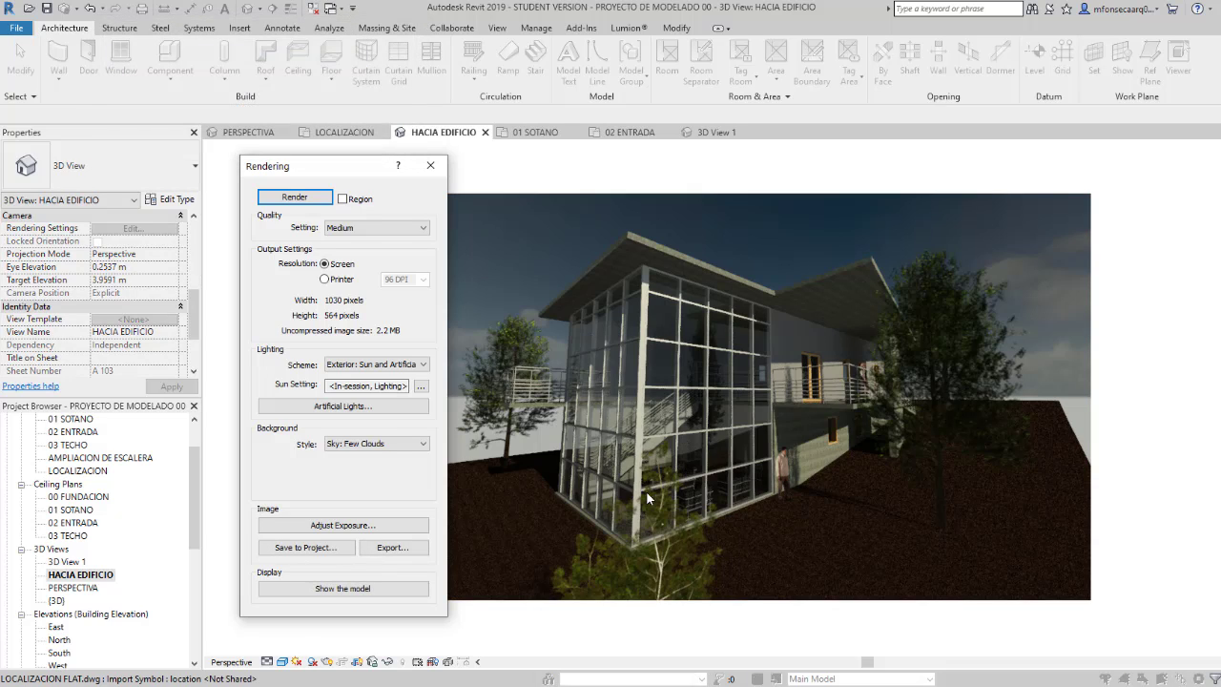
drag(361, 176, 272, 177)
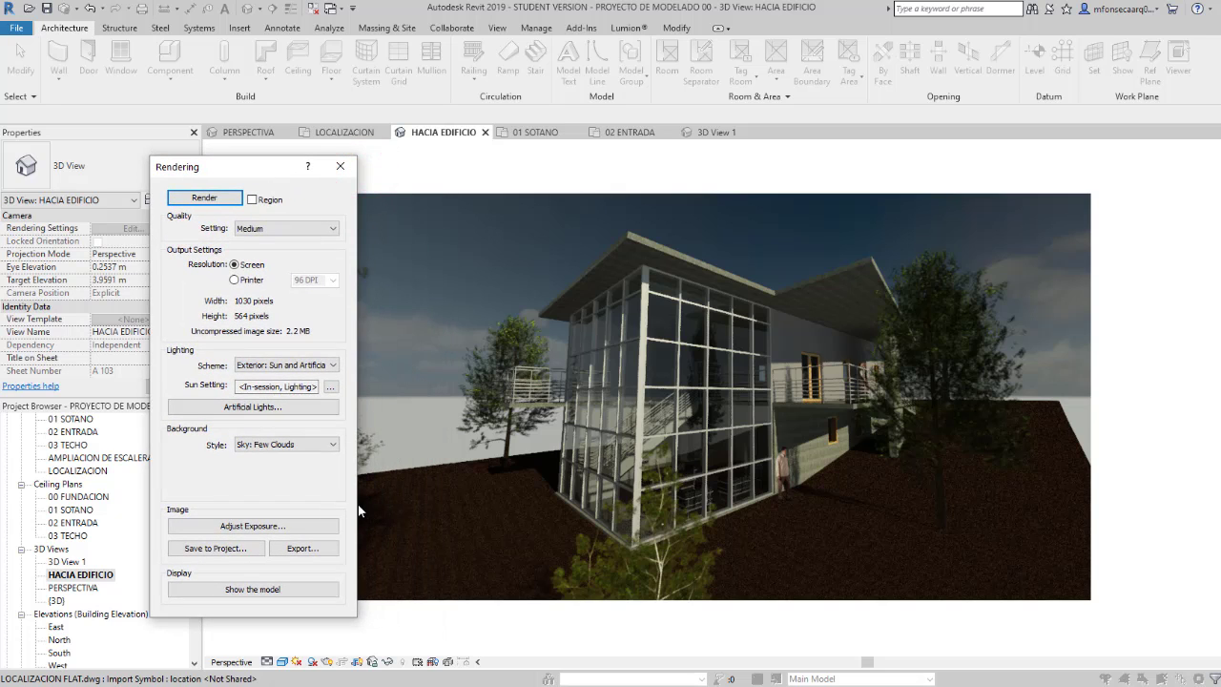
click(245, 551)
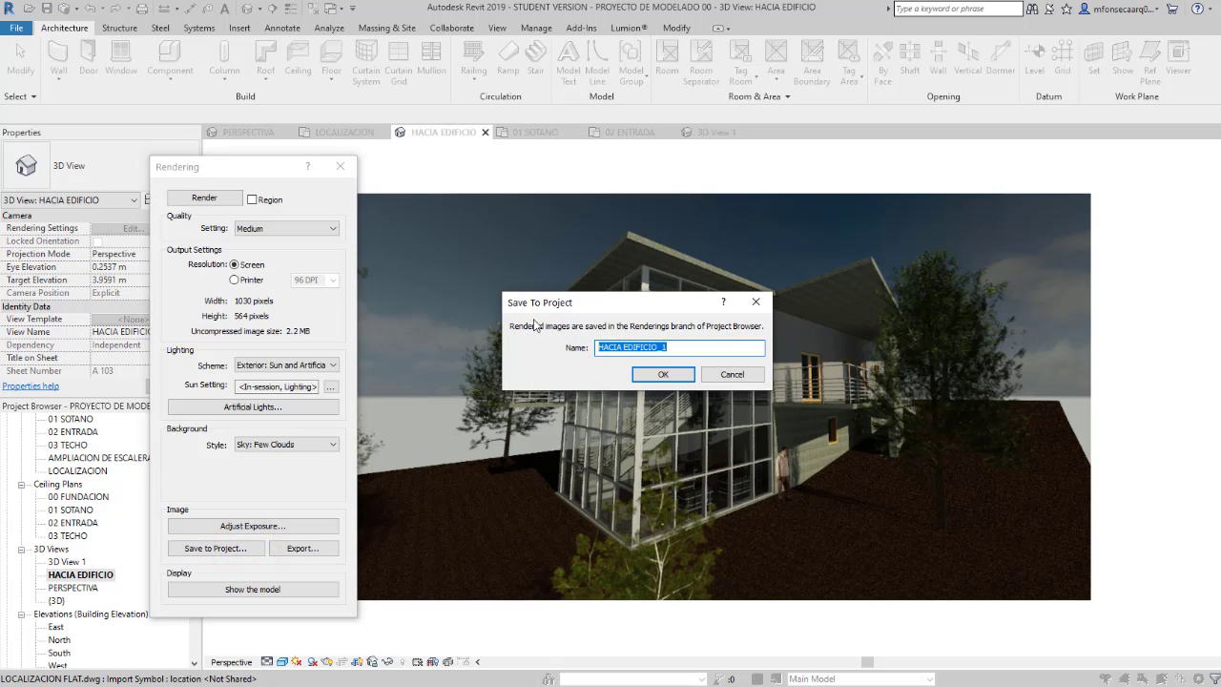
click(654, 376)
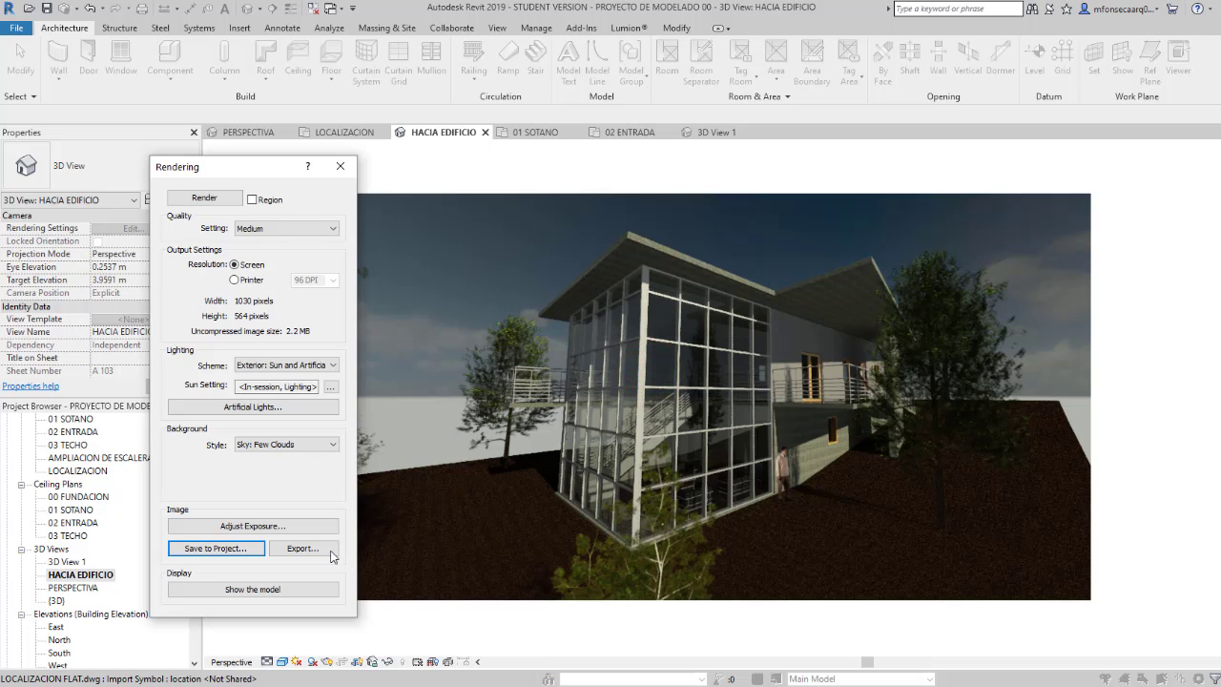
Step: Export the rendering as the JPEG file HACIA EDIFICIO to Dropbox, CURSOS 2020, SEGUNDO SEMESTRE, MODELADO INTEGRADO DE PROYECTOS 4037
click(323, 552)
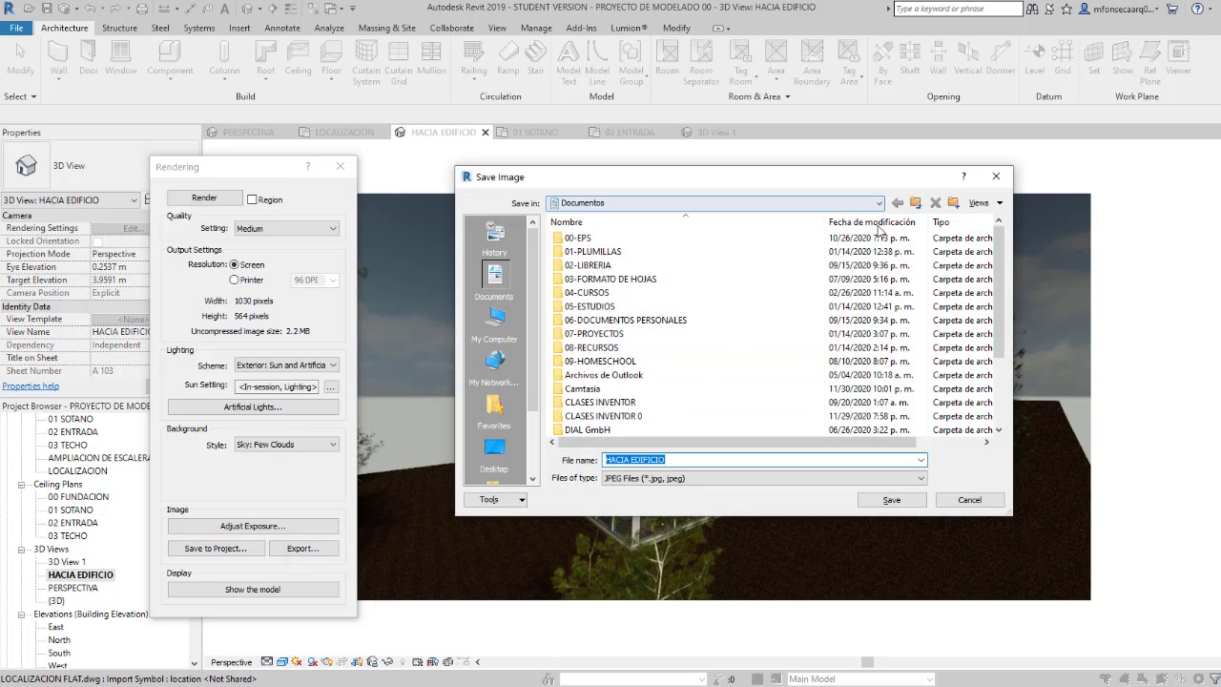
click(848, 478)
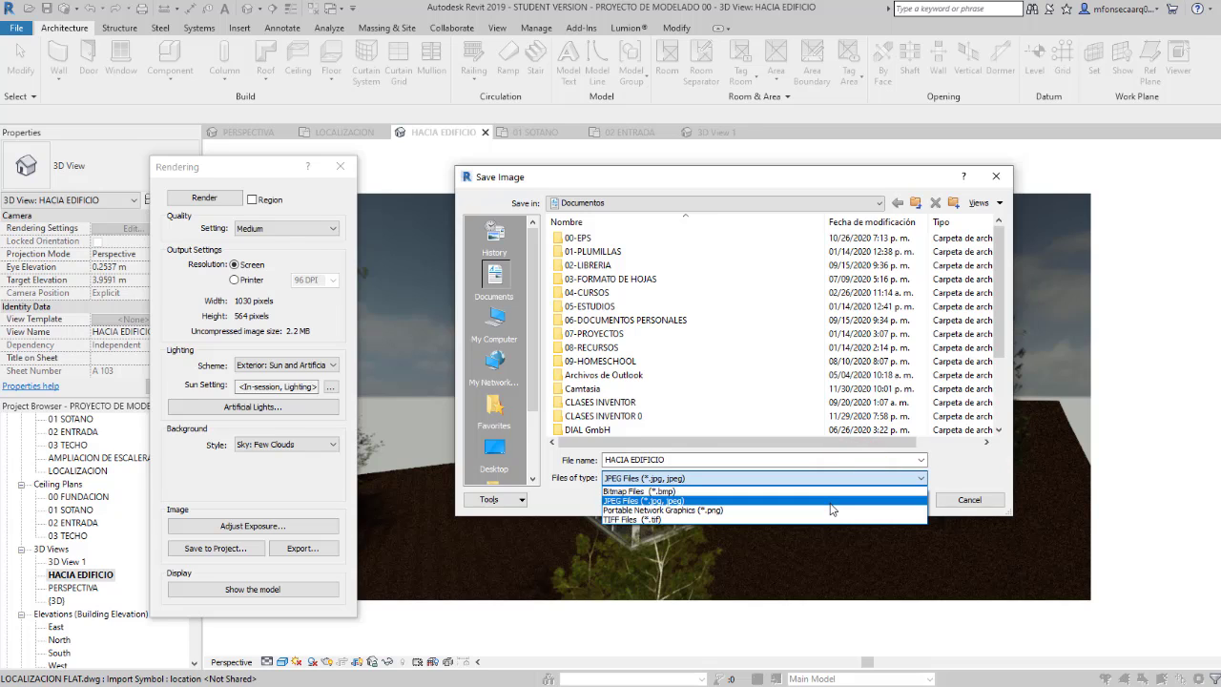
click(830, 505)
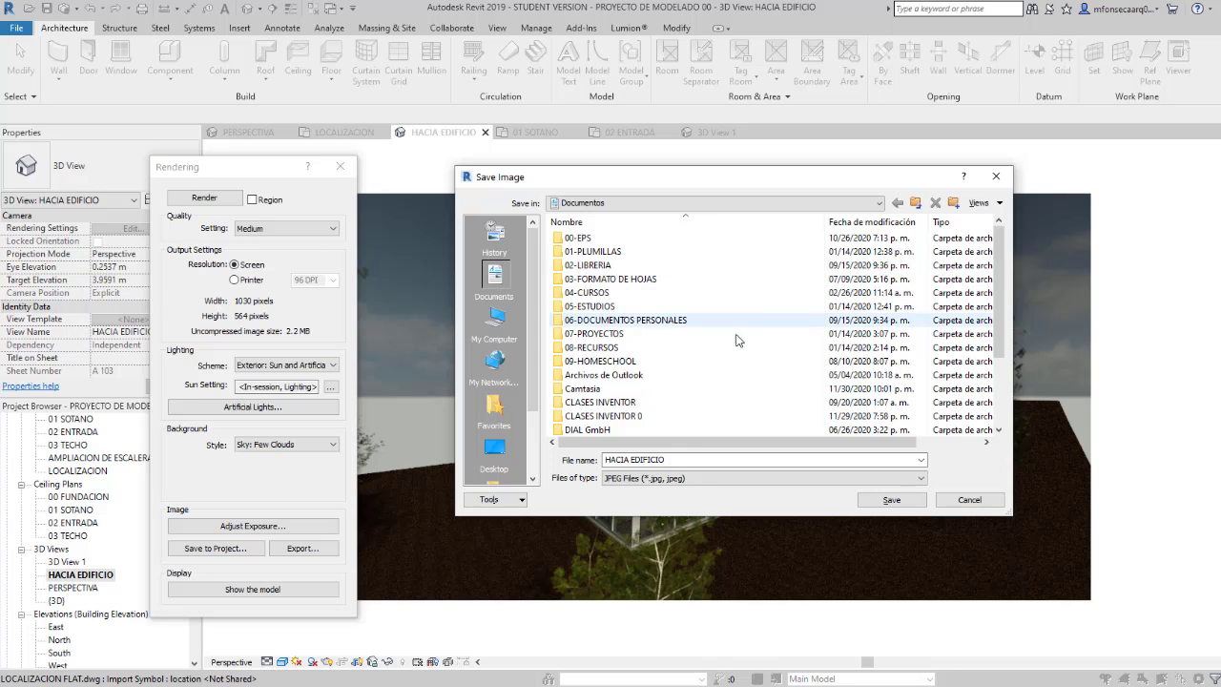
click(874, 204)
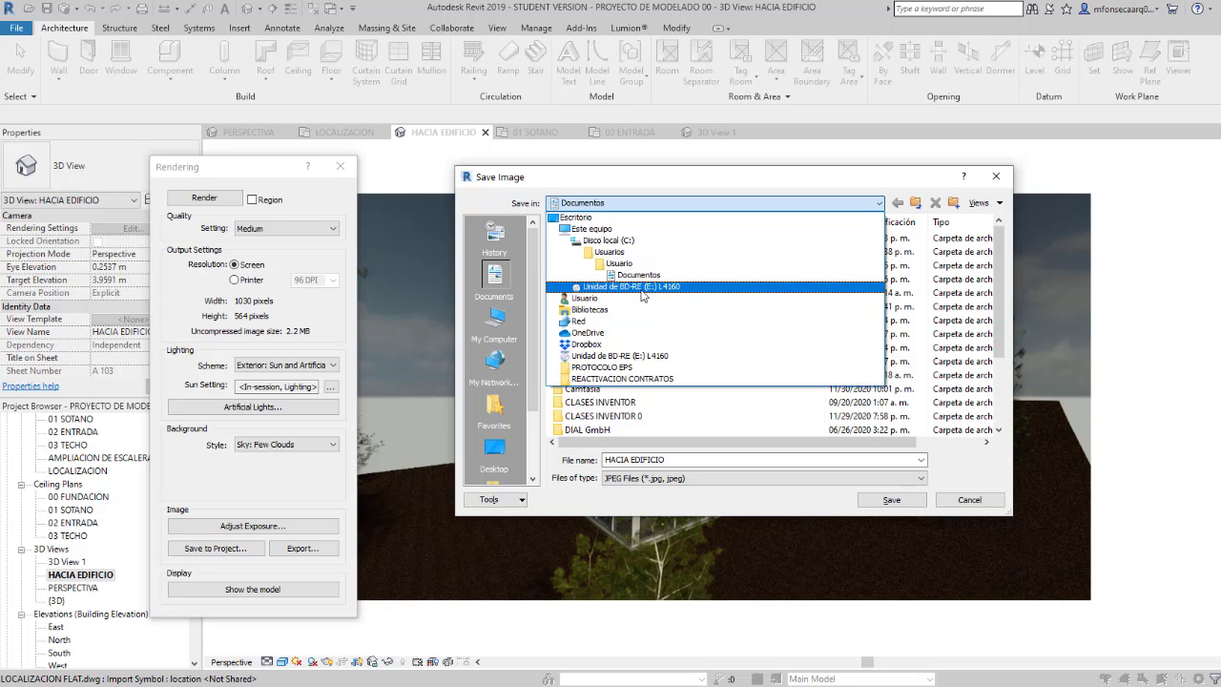
click(648, 345)
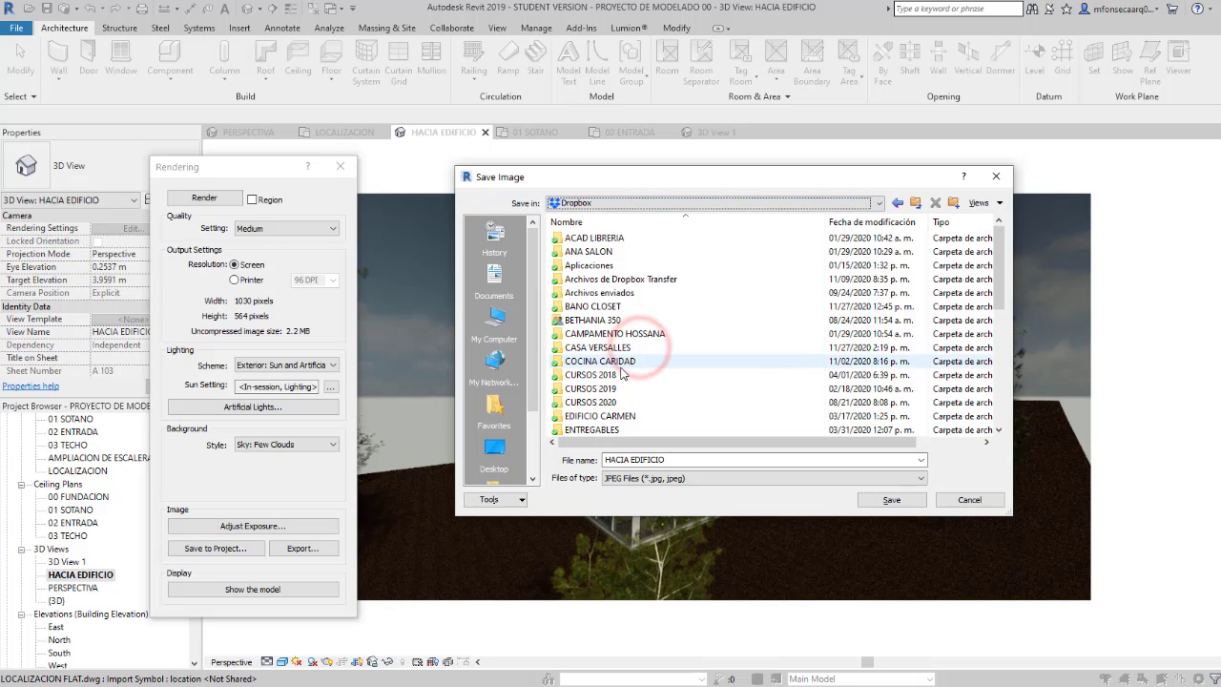
double_click(619, 402)
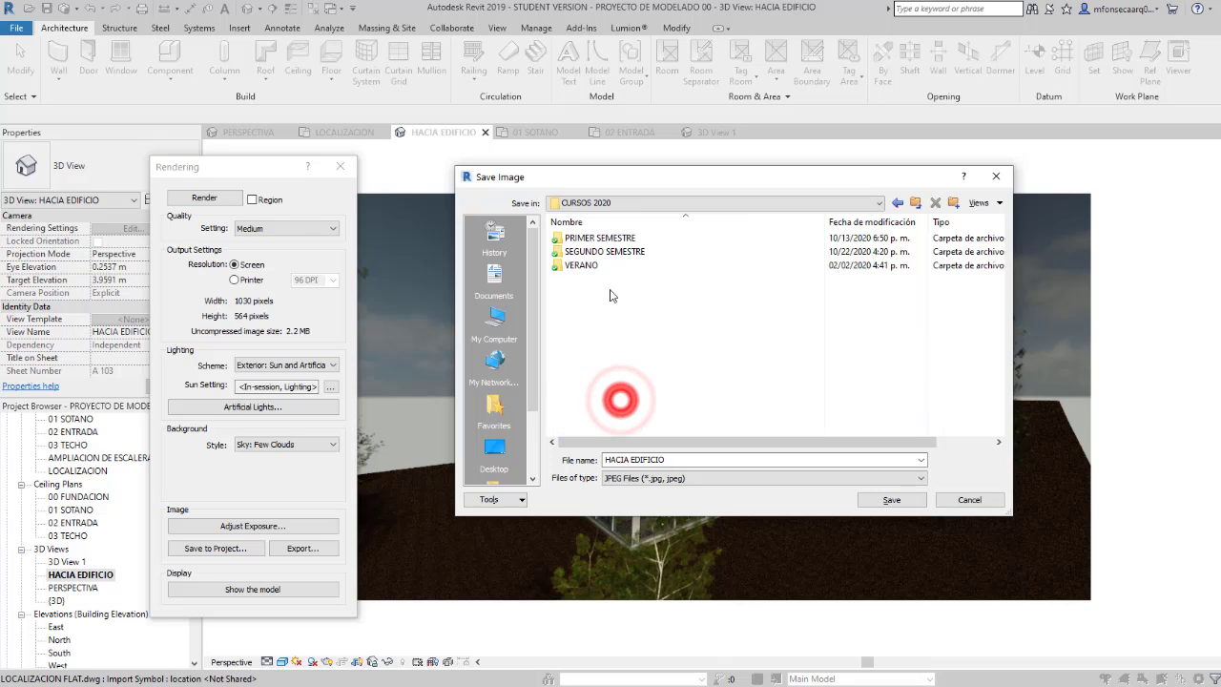
click(596, 252)
double_click(596, 252)
double_click(600, 251)
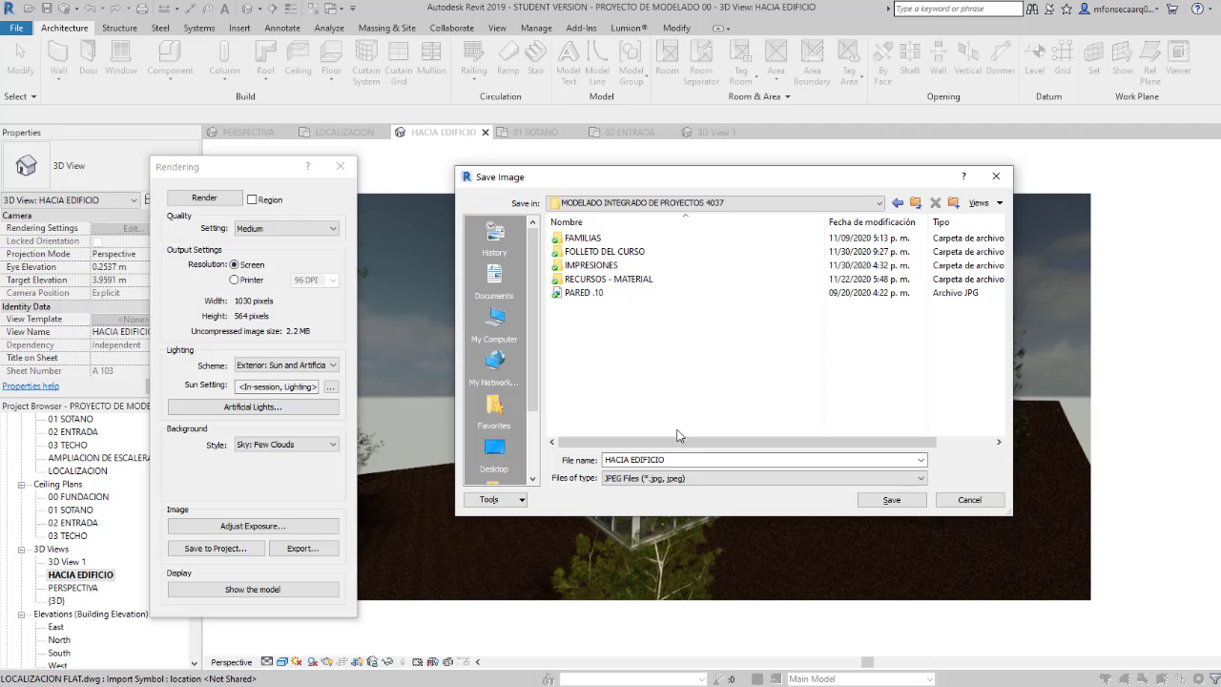
click(873, 499)
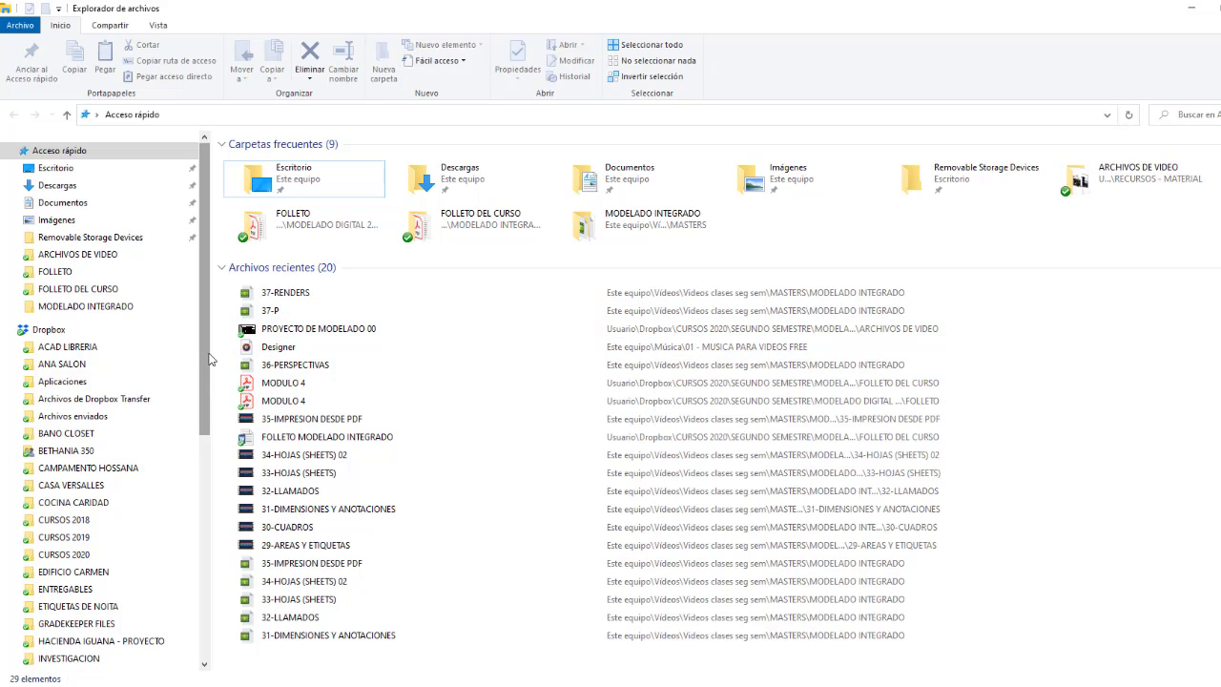
Step: Switch to File Explorer, view the exported HACIA EDIFICIO image in the MODELADO INTEGRADO DE PROYECTOS 4037 folder, and return to Revit
click(93, 556)
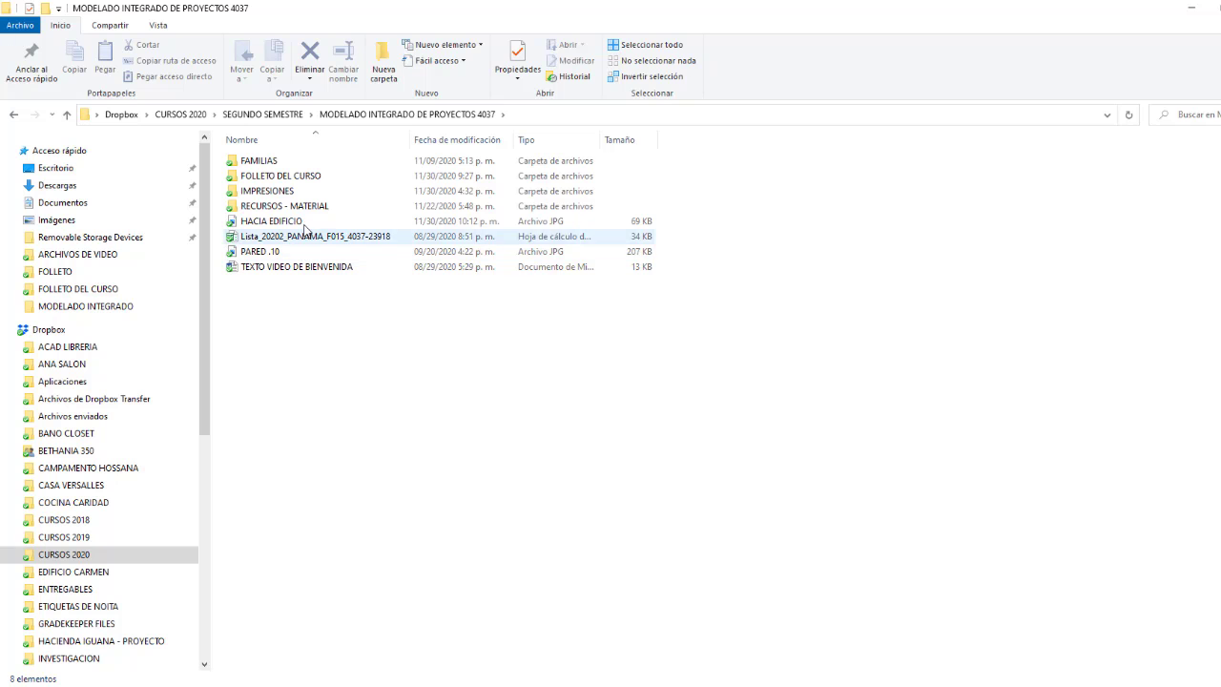
click(304, 221)
double_click(303, 221)
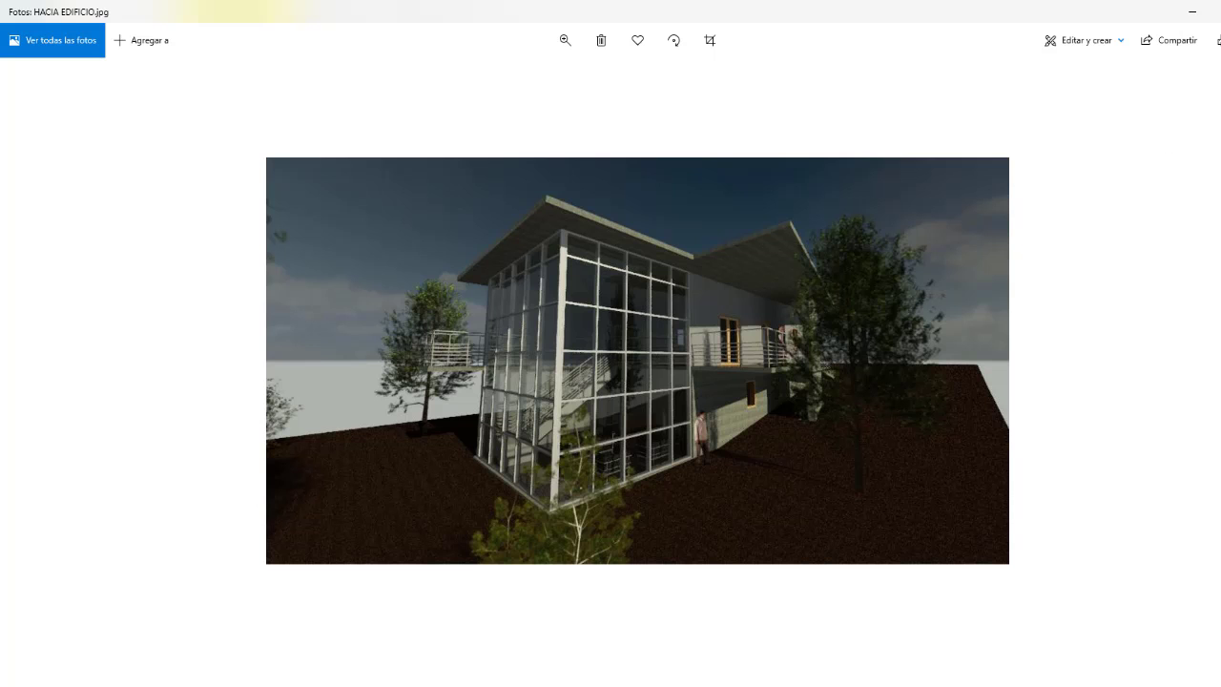
click(1219, 11)
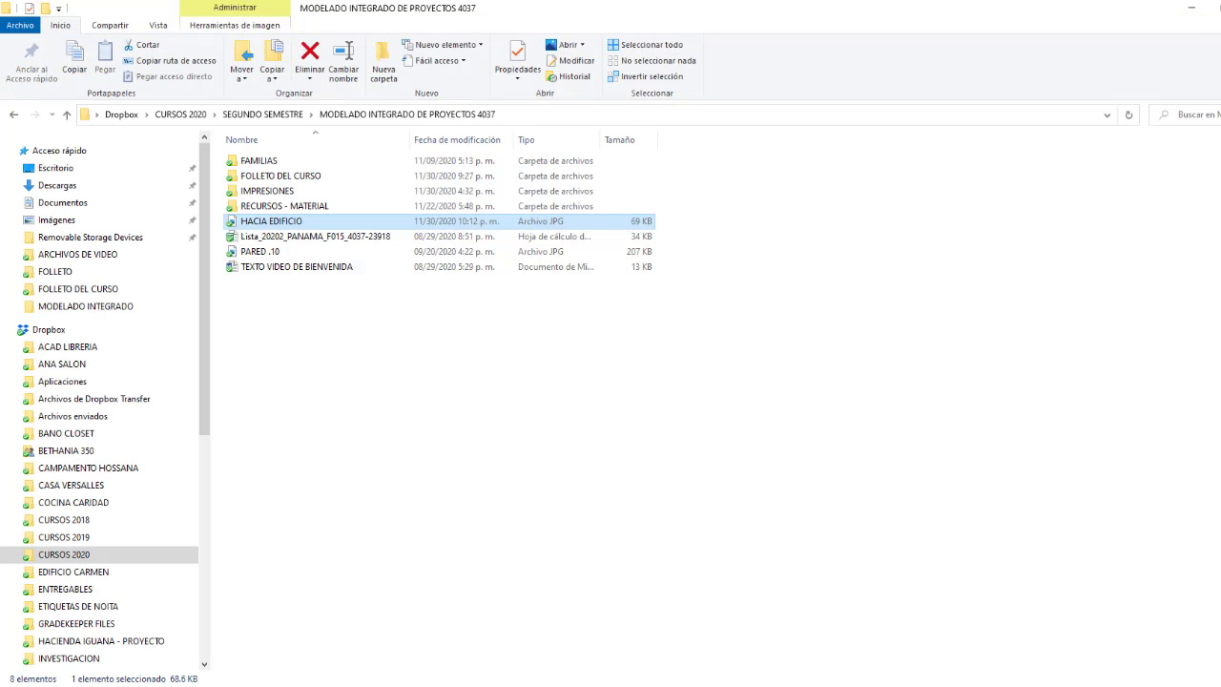
click(338, 686)
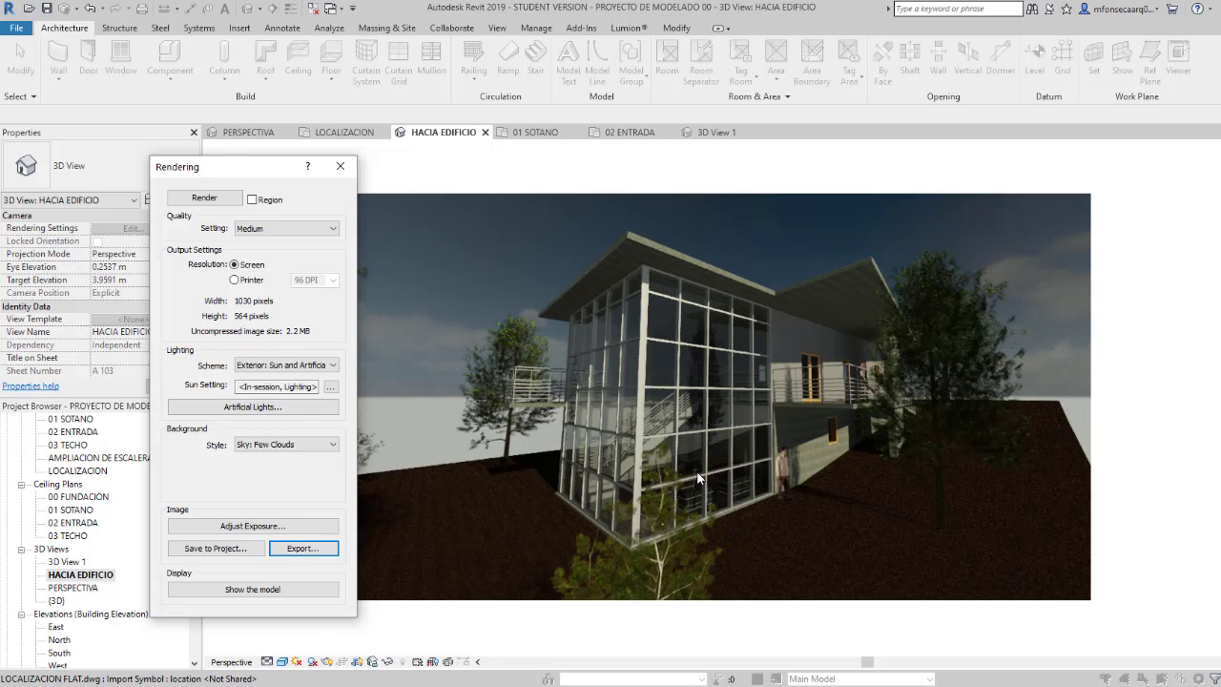
Step: Close the Rendering dialog and open the HACIA EDIFICIO_1 rendering saved in the project
click(343, 170)
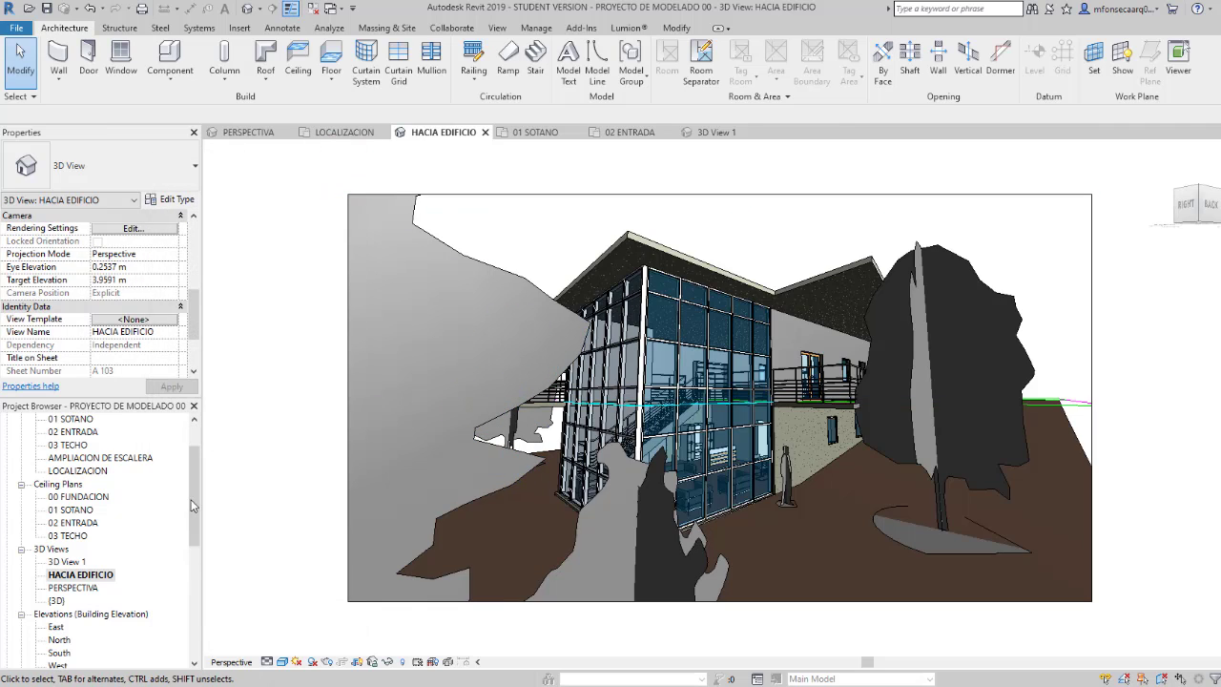
drag(191, 505, 157, 572)
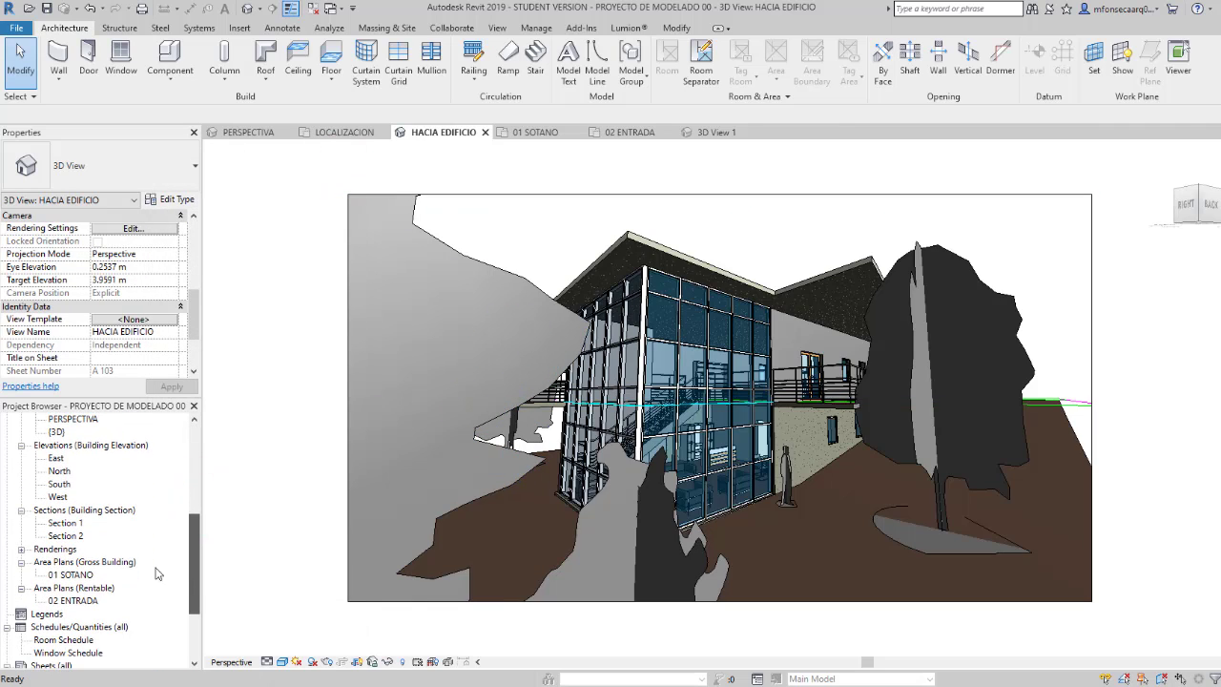
click(21, 550)
click(74, 563)
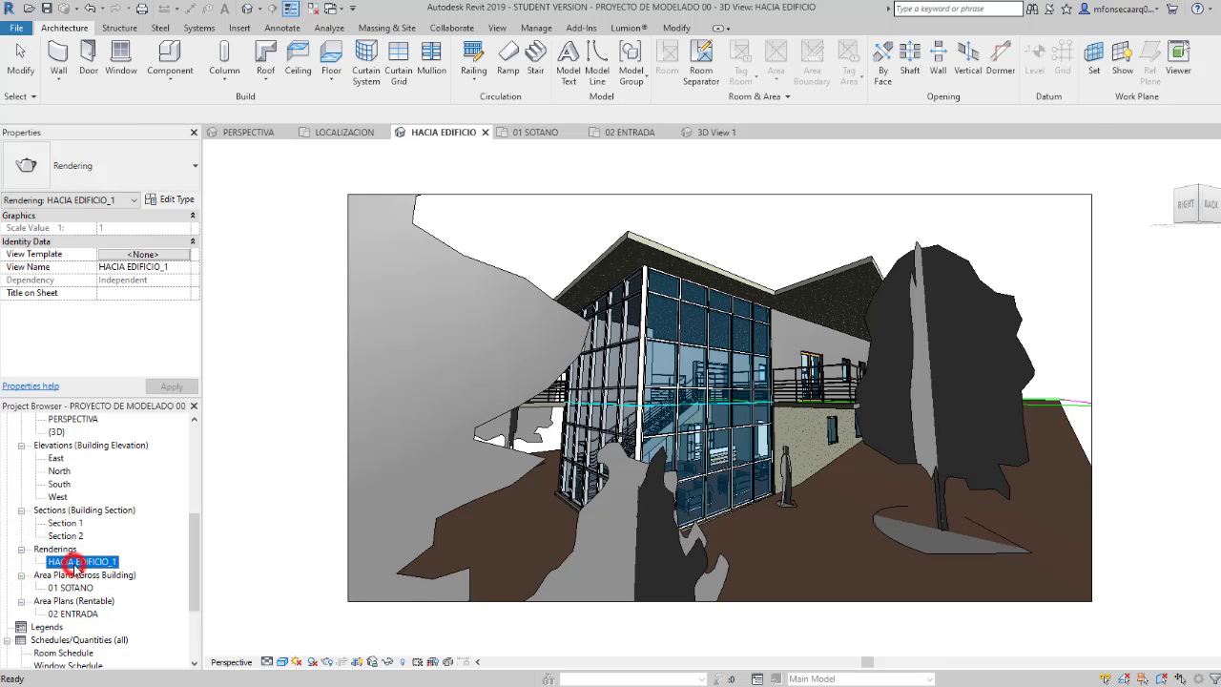
double_click(75, 562)
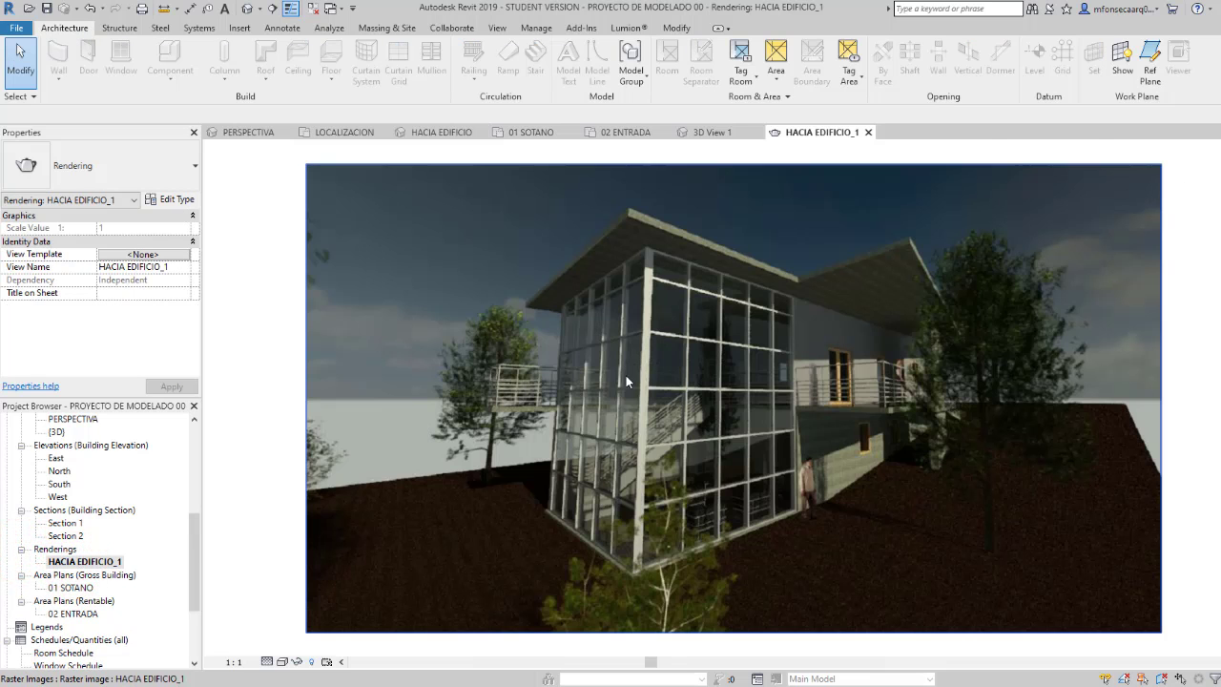
Step: Open sheet A 103 - Seccion y Ampliacion and place the HACIA EDIFICIO_1 rendering below the HACIA EDIFICIO perspective
drag(195, 533, 195, 579)
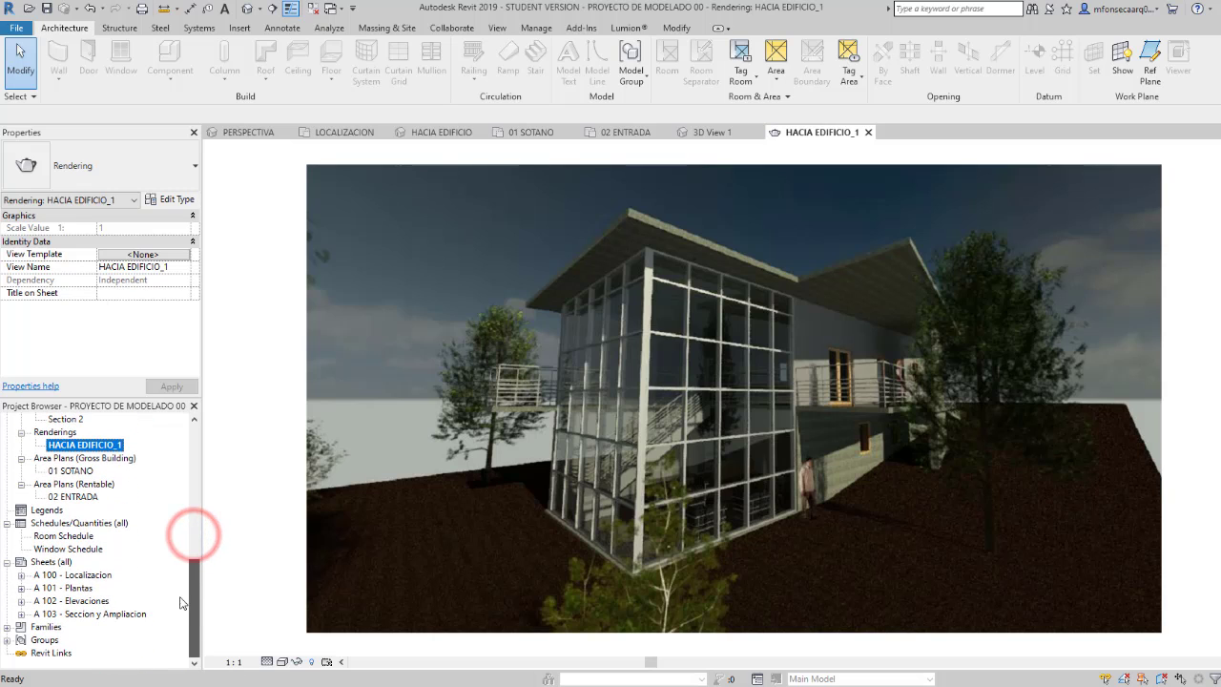
double_click(132, 615)
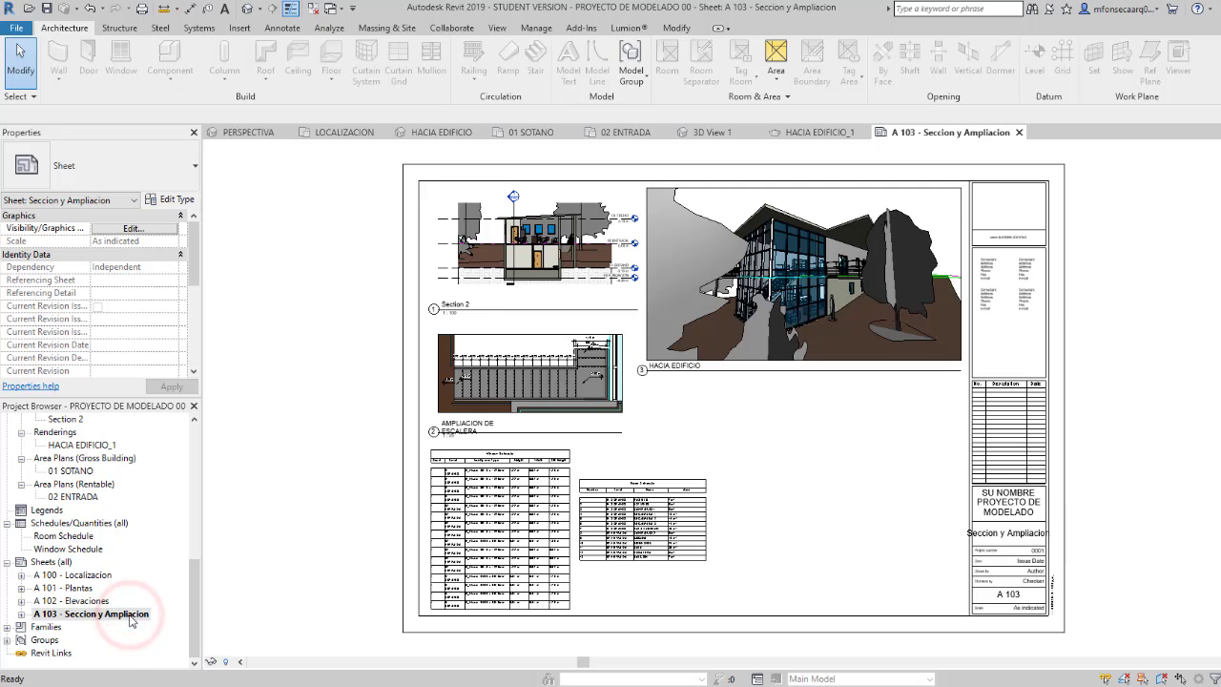
click(86, 446)
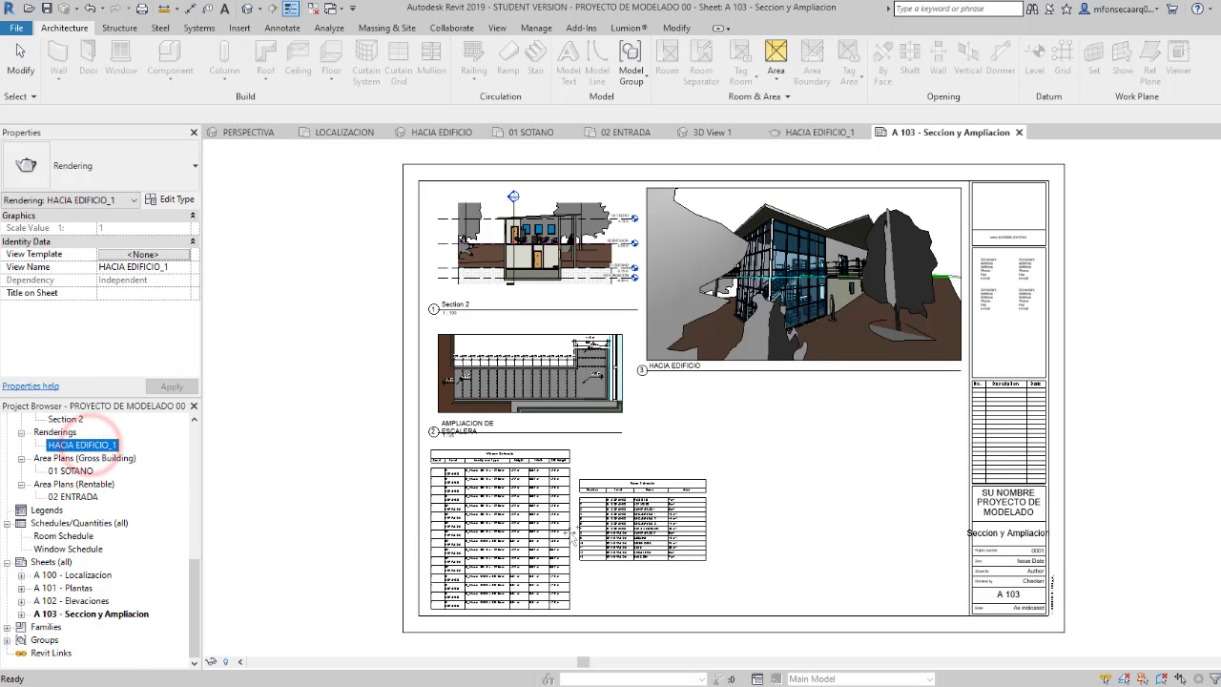
drag(790, 495, 793, 496)
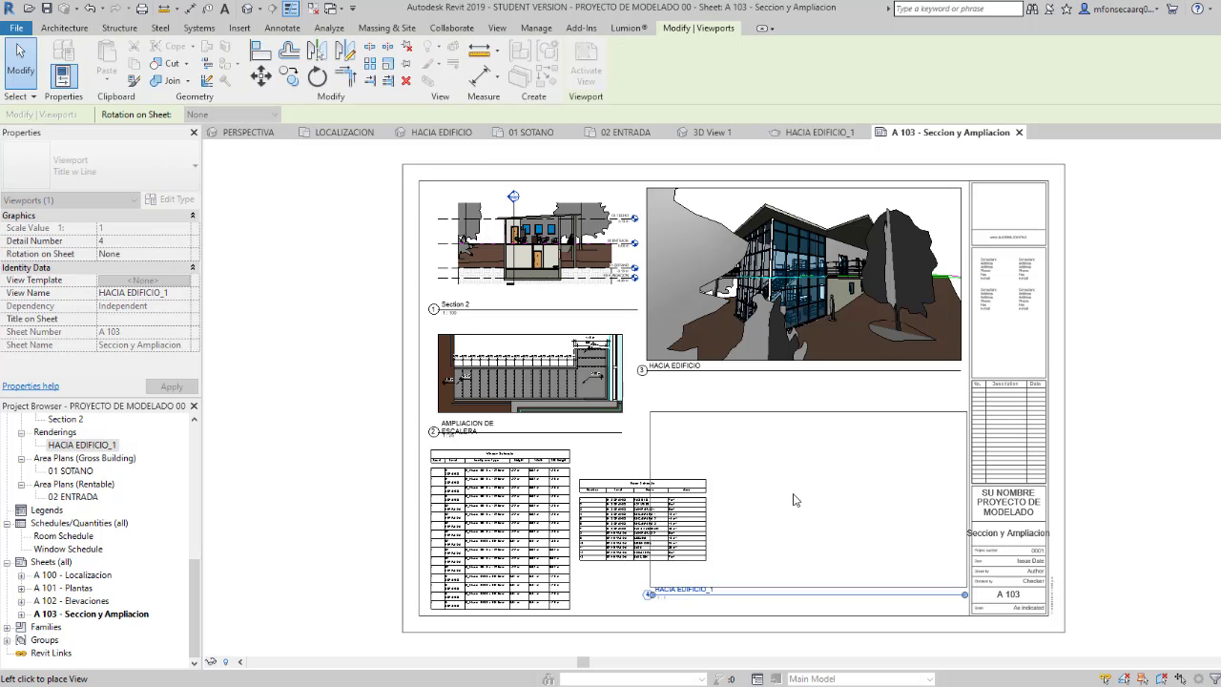
click(806, 497)
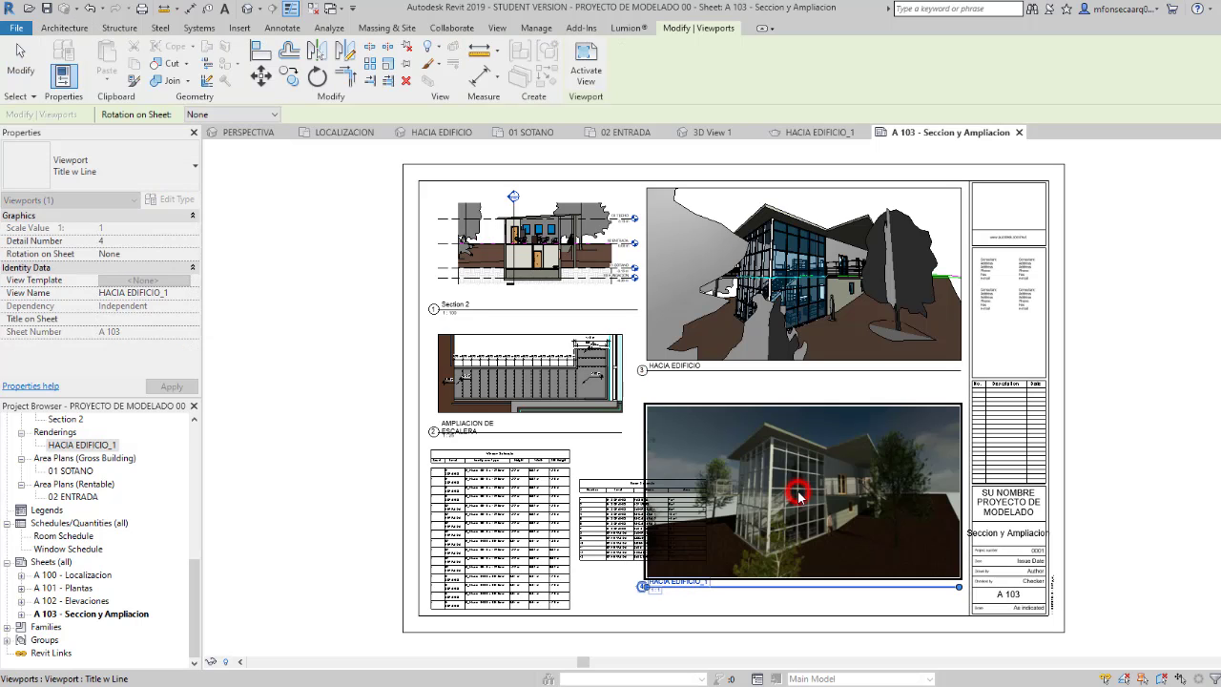
Step: Move the room schedule up against the right edge of the window schedule on sheet A 103
click(496, 515)
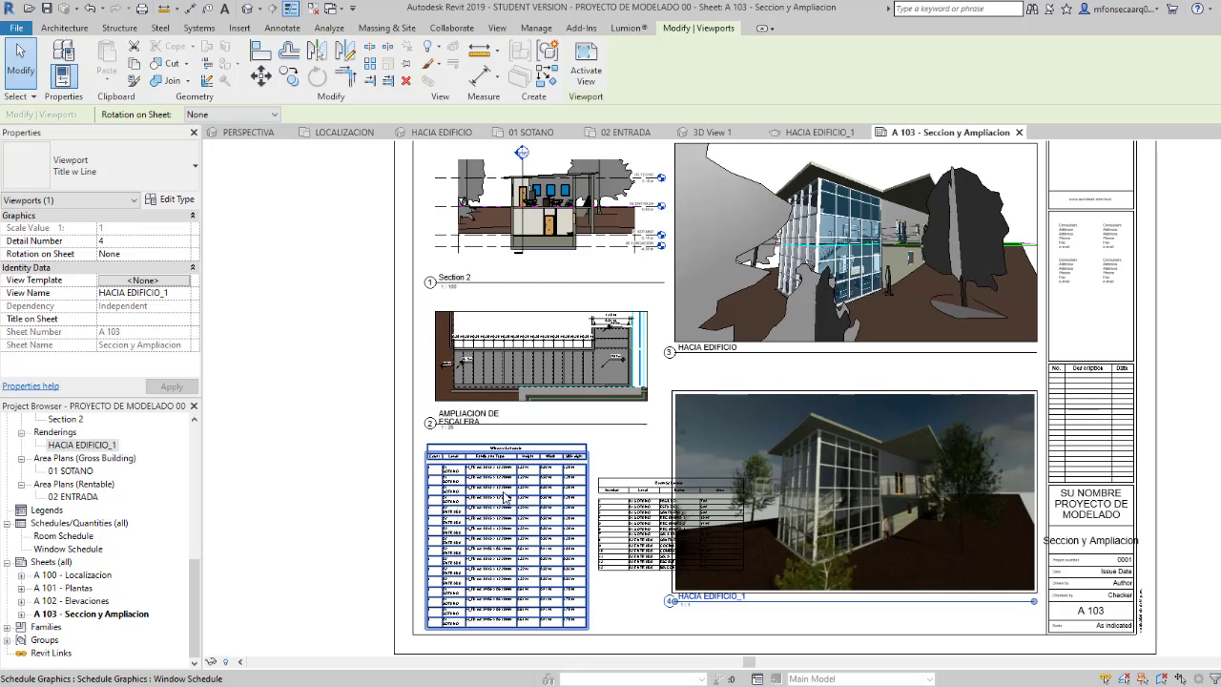
scroll(463, 486, up, 1)
scroll(586, 551, down, 1)
click(591, 270)
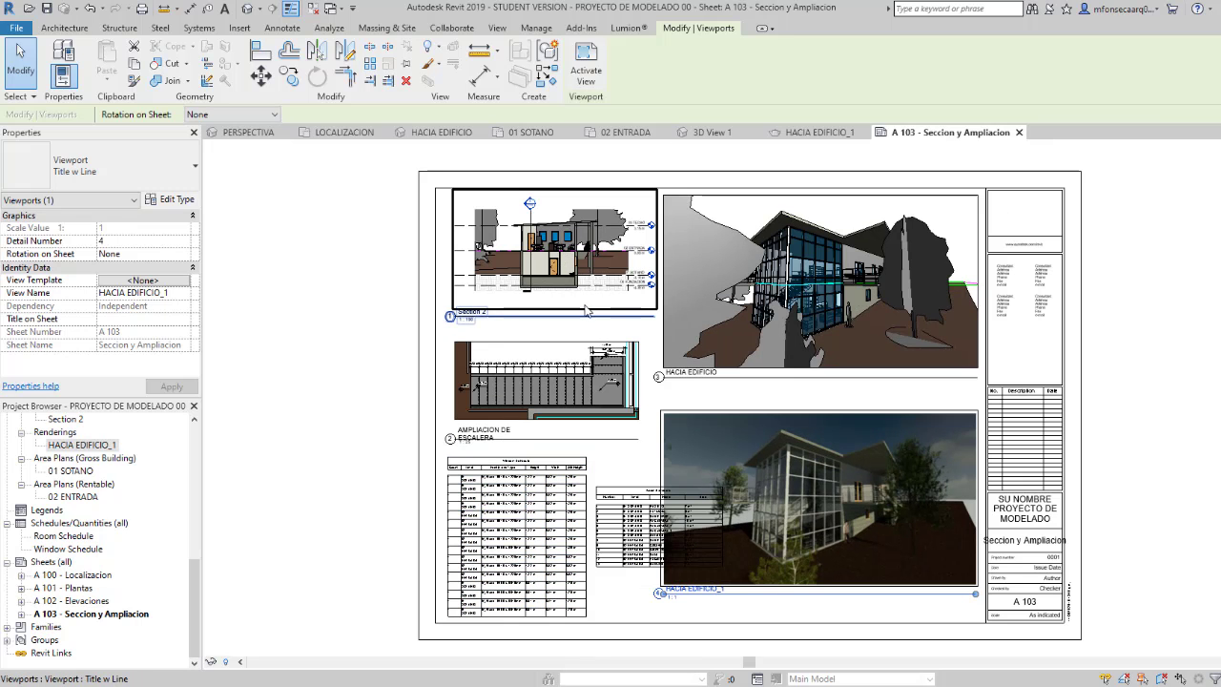
click(584, 305)
click(636, 489)
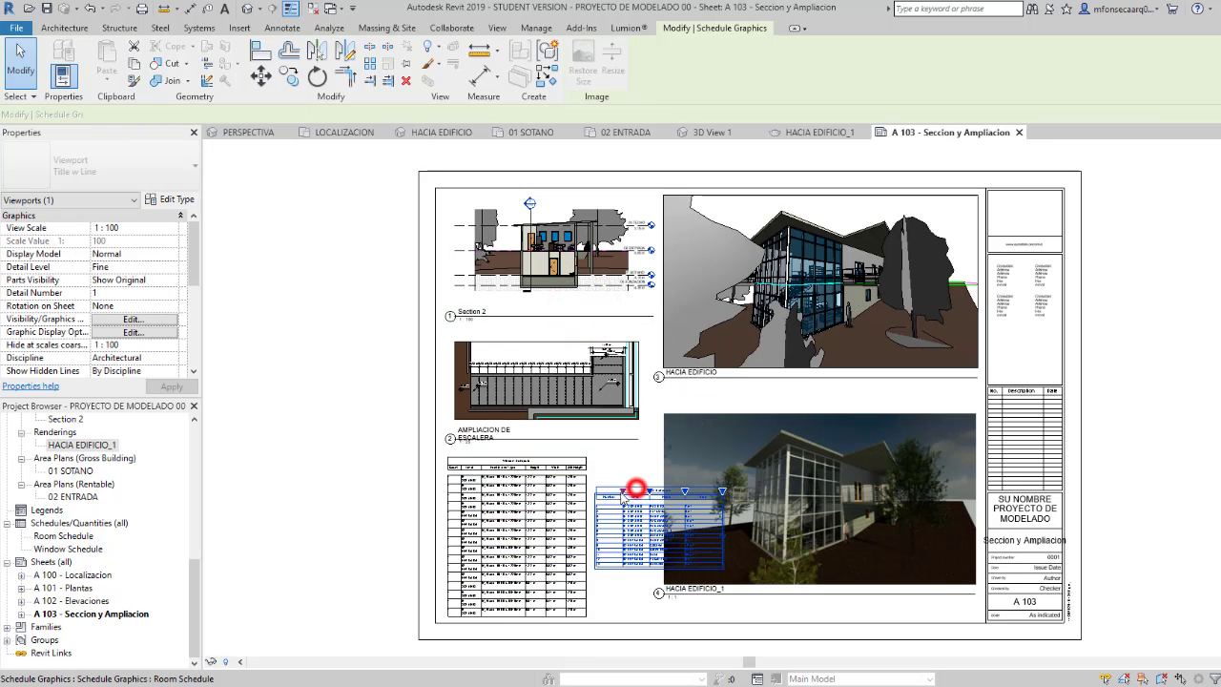
drag(635, 489, 629, 453)
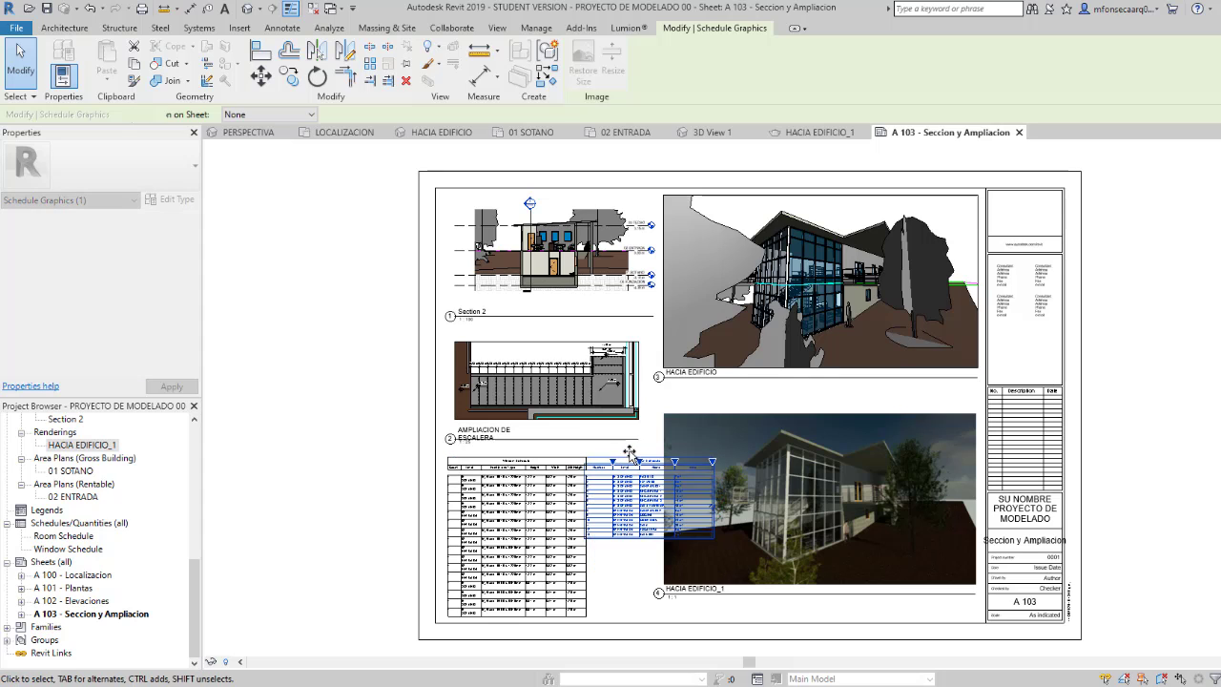
Step: Reposition the Section 2 viewport slightly lower and the AMPLIACION DE ESCALERA viewport slightly higher on the sheet
click(536, 377)
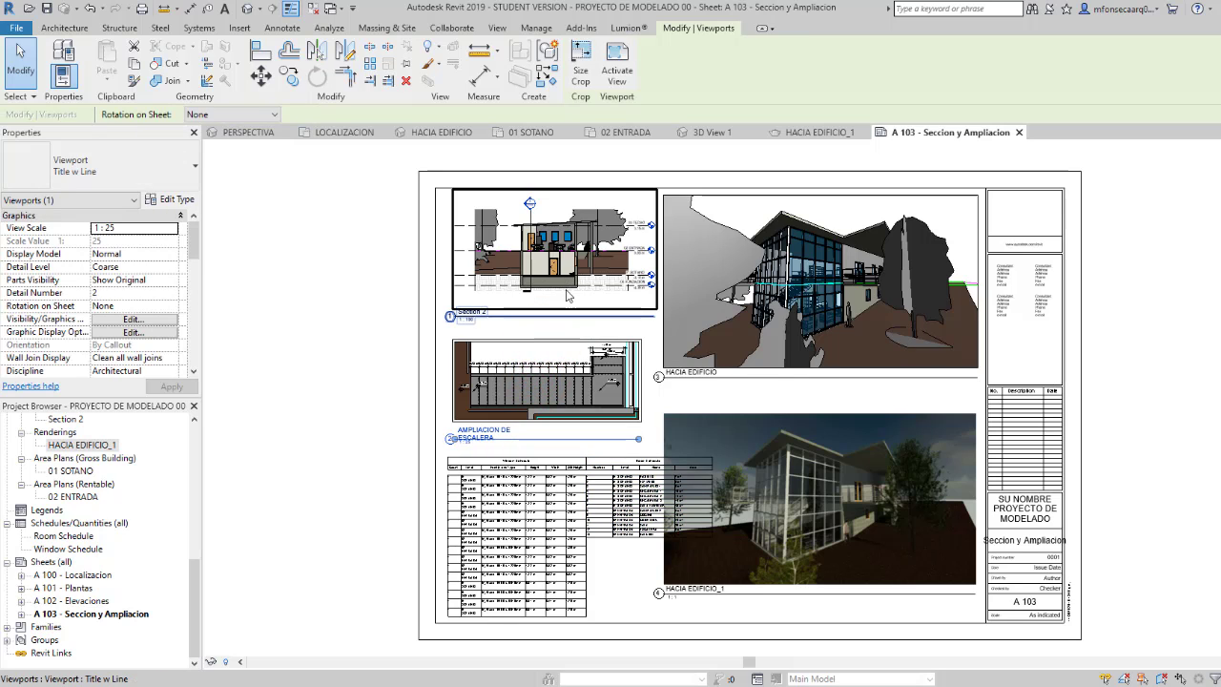
drag(568, 297, 563, 281)
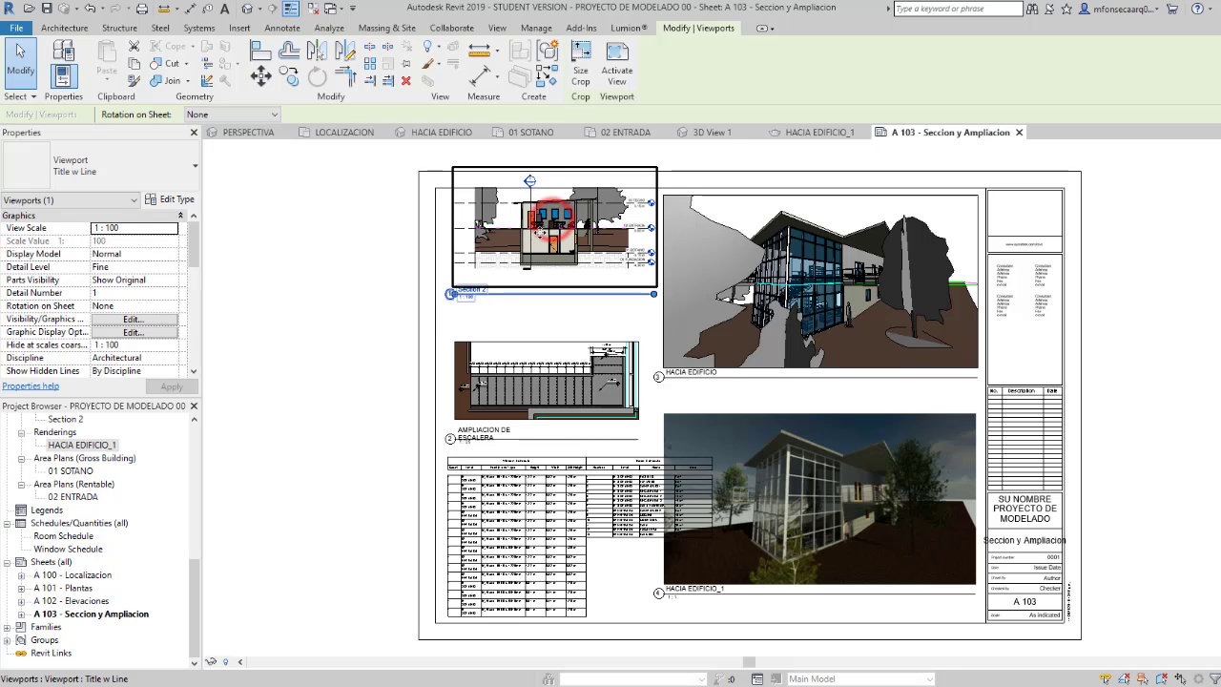
drag(550, 227, 535, 241)
click(578, 350)
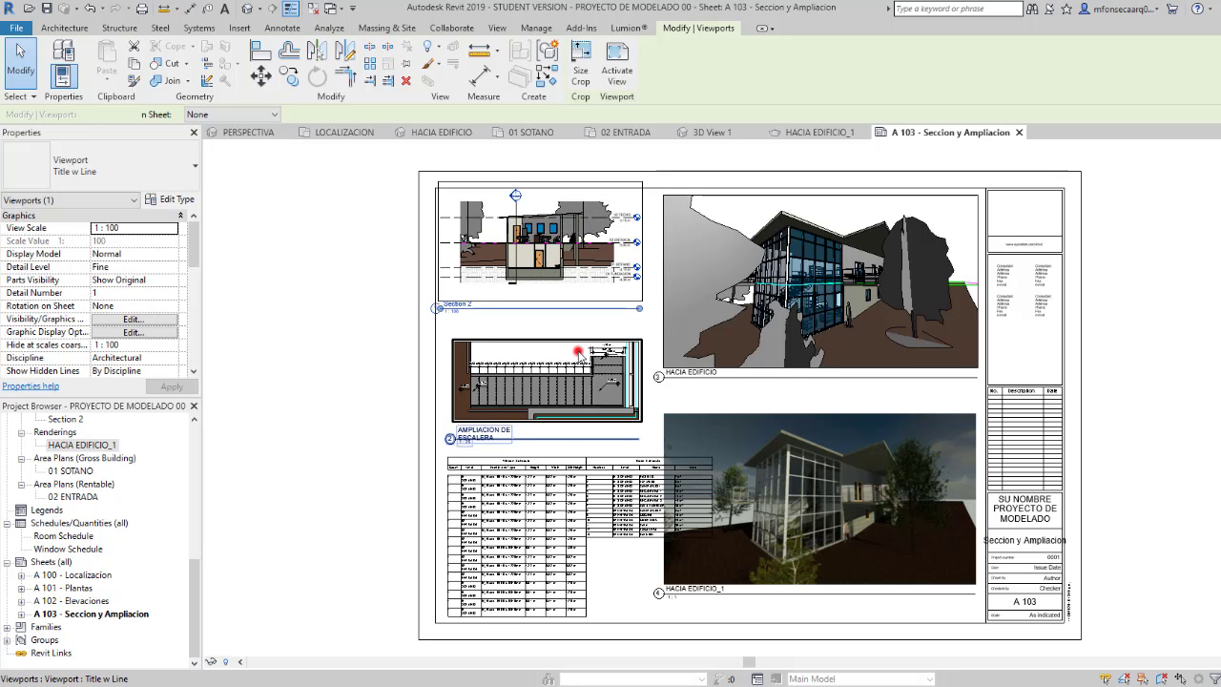
click(549, 276)
drag(565, 296, 567, 298)
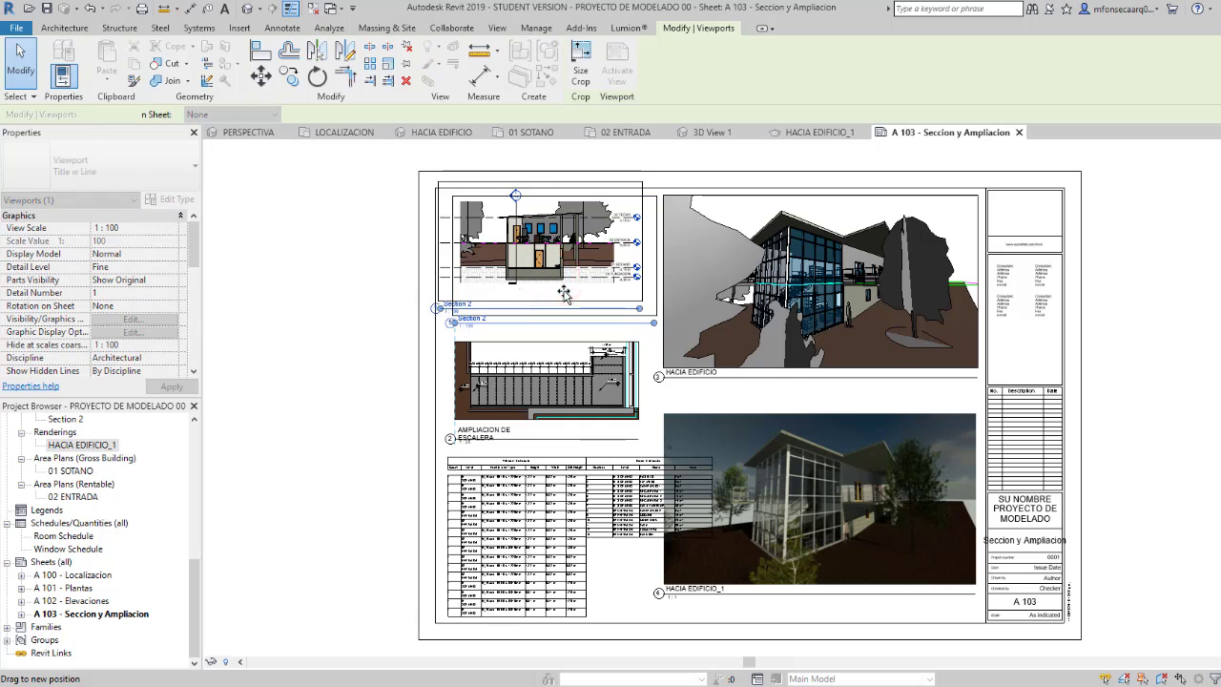
click(573, 361)
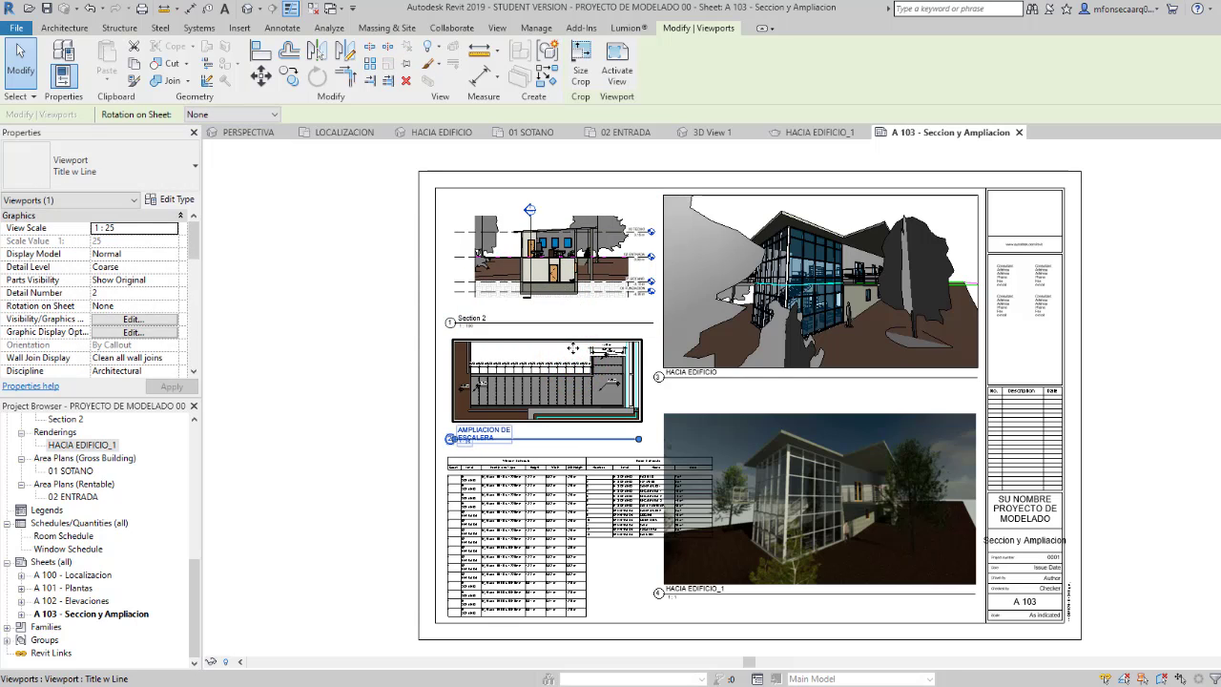
drag(572, 348, 572, 353)
Step: Scale the raster image in the HACIA EDIFICIO_1 rendering down to about 0.33 by 0.18 m and return to sheet A 103
click(784, 574)
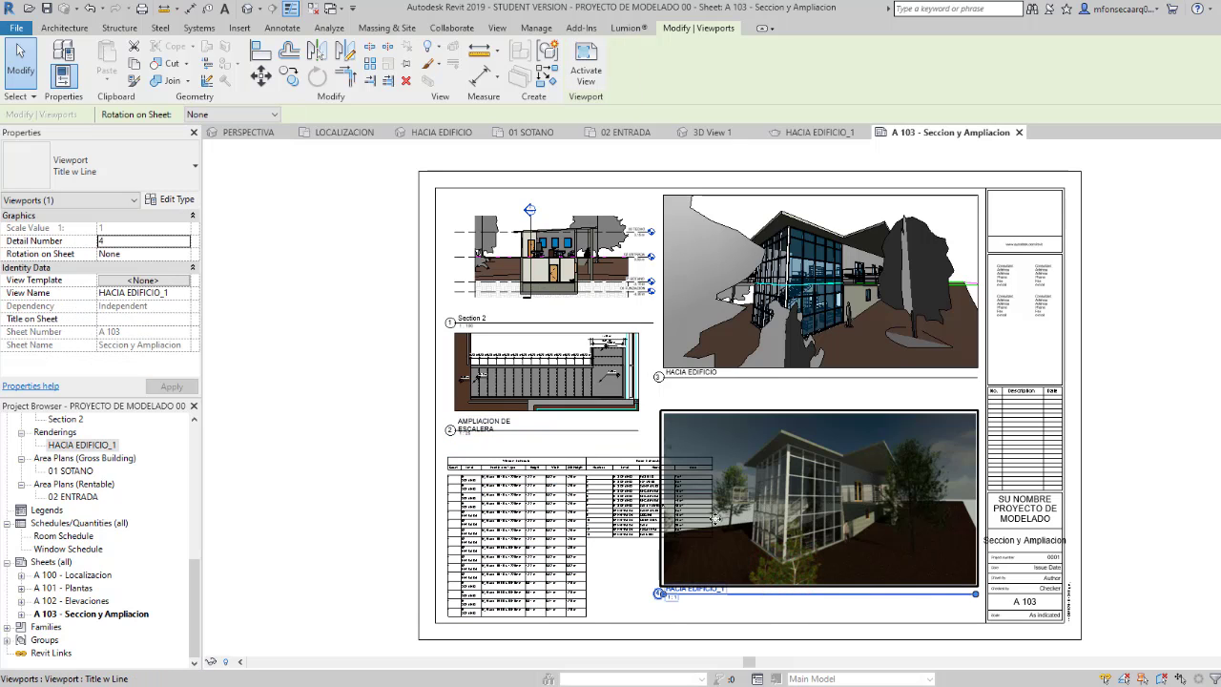
click(768, 400)
click(704, 417)
double_click(105, 446)
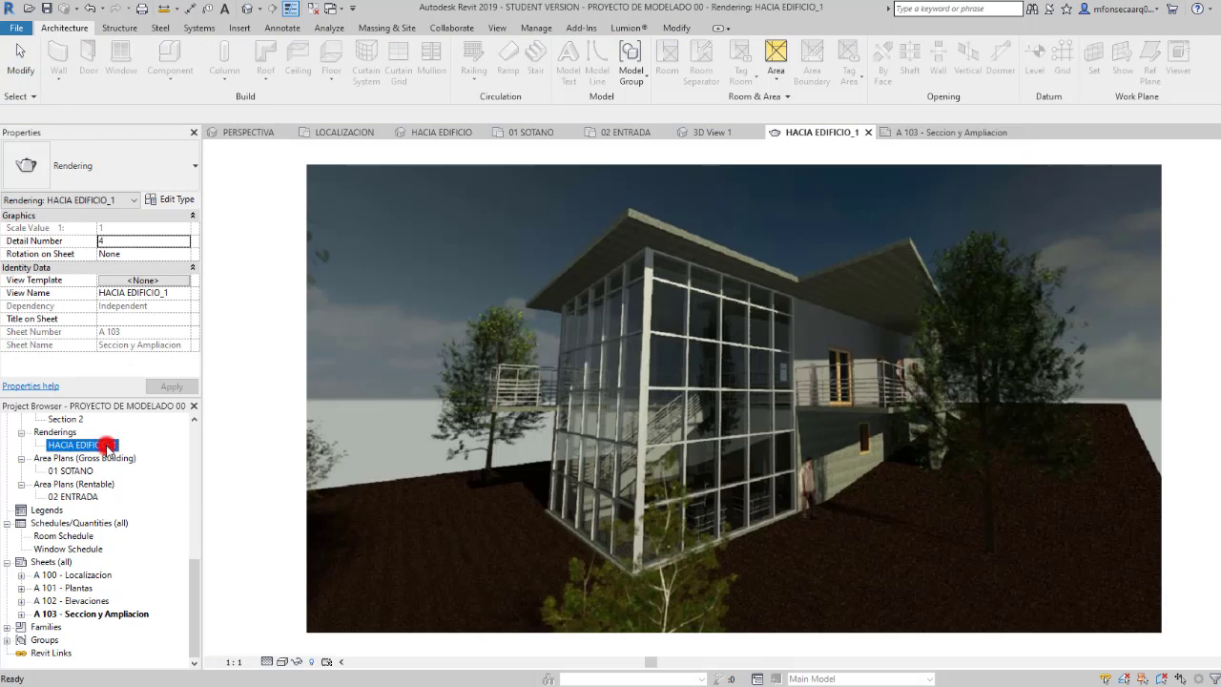
click(310, 323)
scroll(479, 417, down, 2)
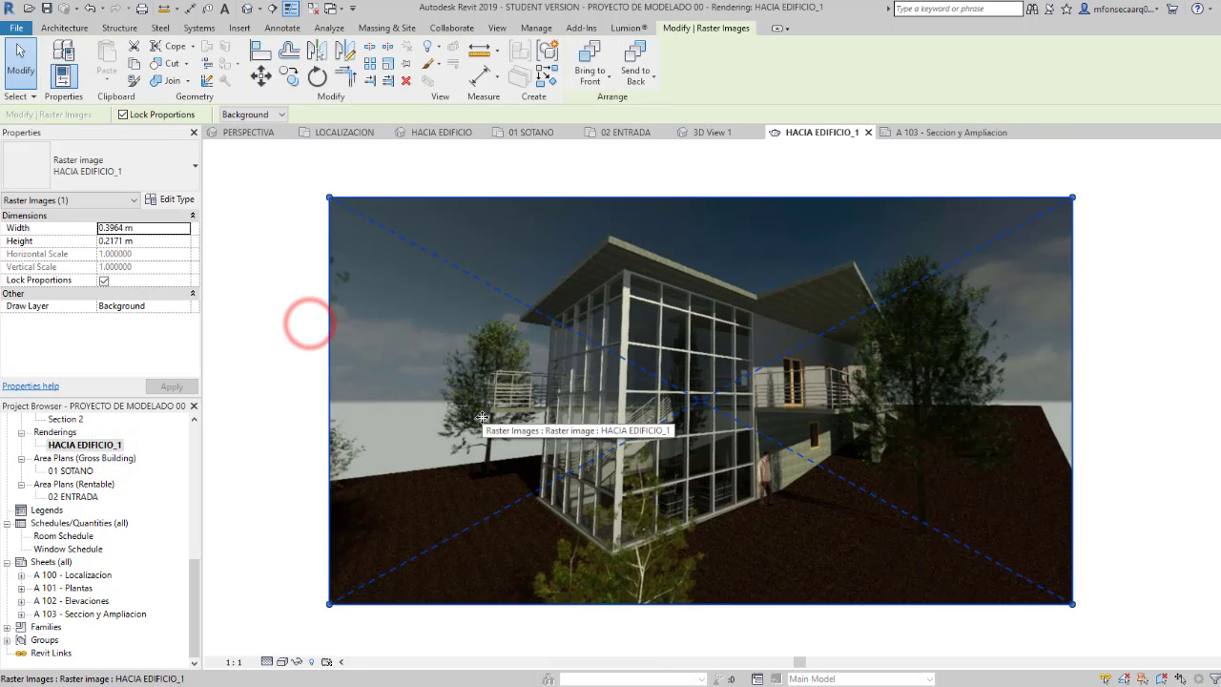
drag(998, 231, 894, 282)
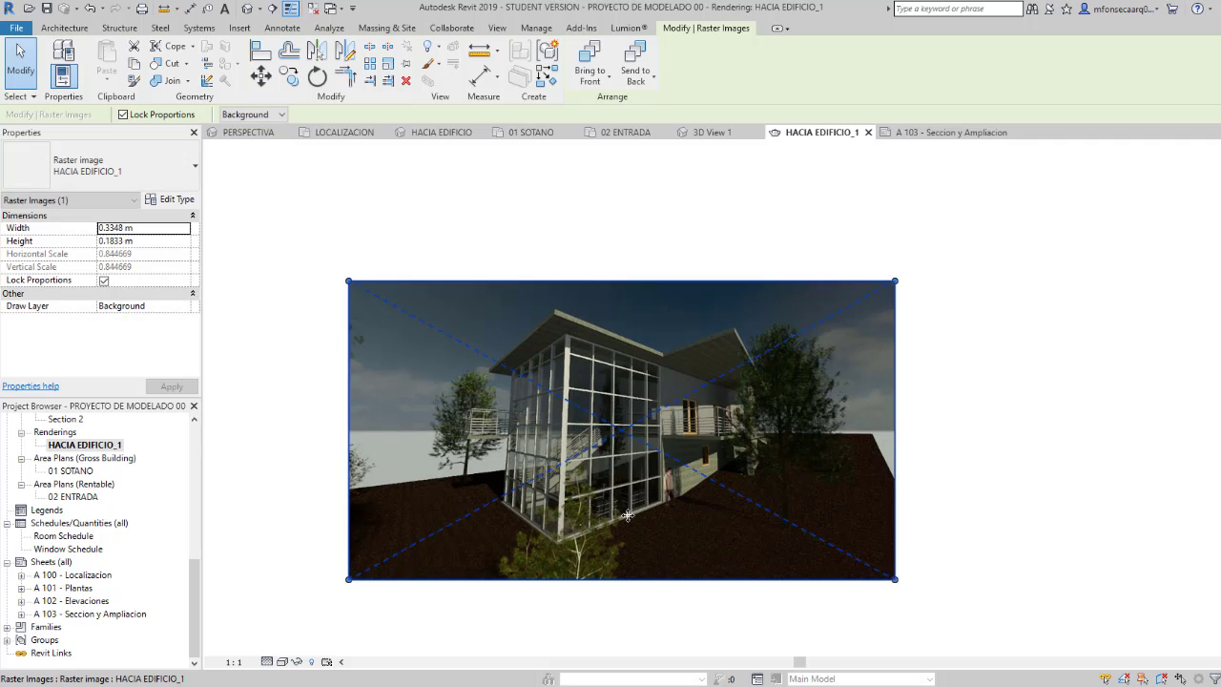
double_click(99, 614)
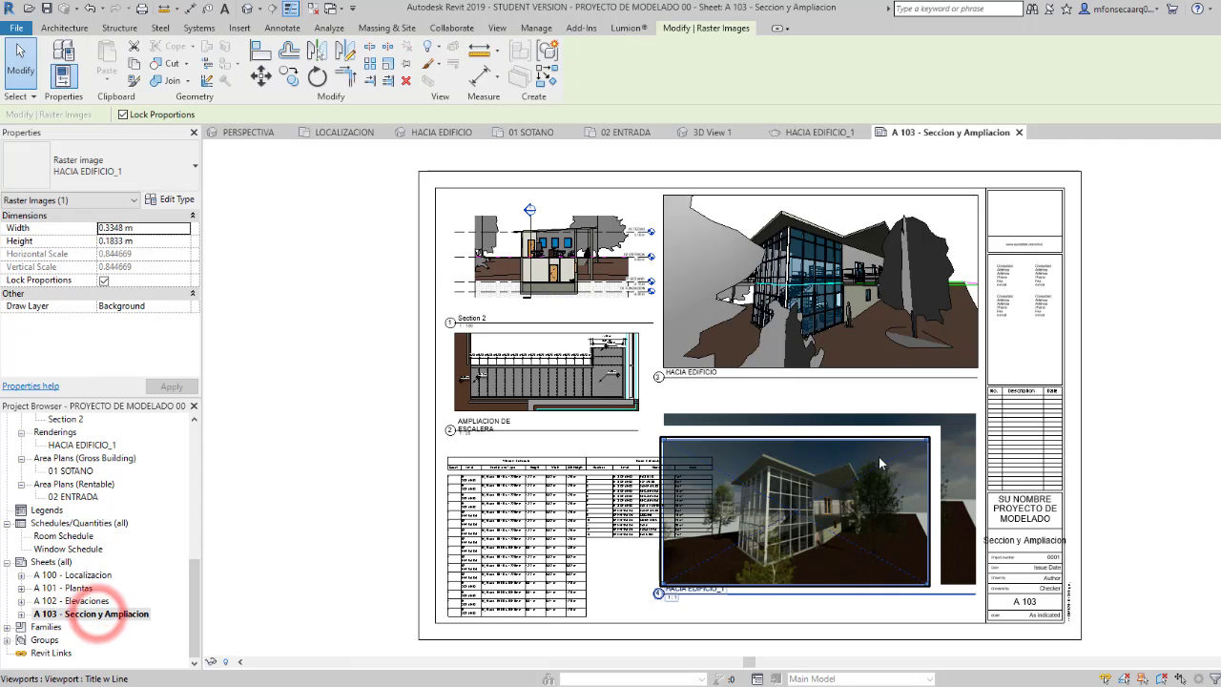
Step: Move the HACIA EDIFICIO_1 rendering clear of the room schedule towards the title block and shorten its title line to the image width
click(911, 476)
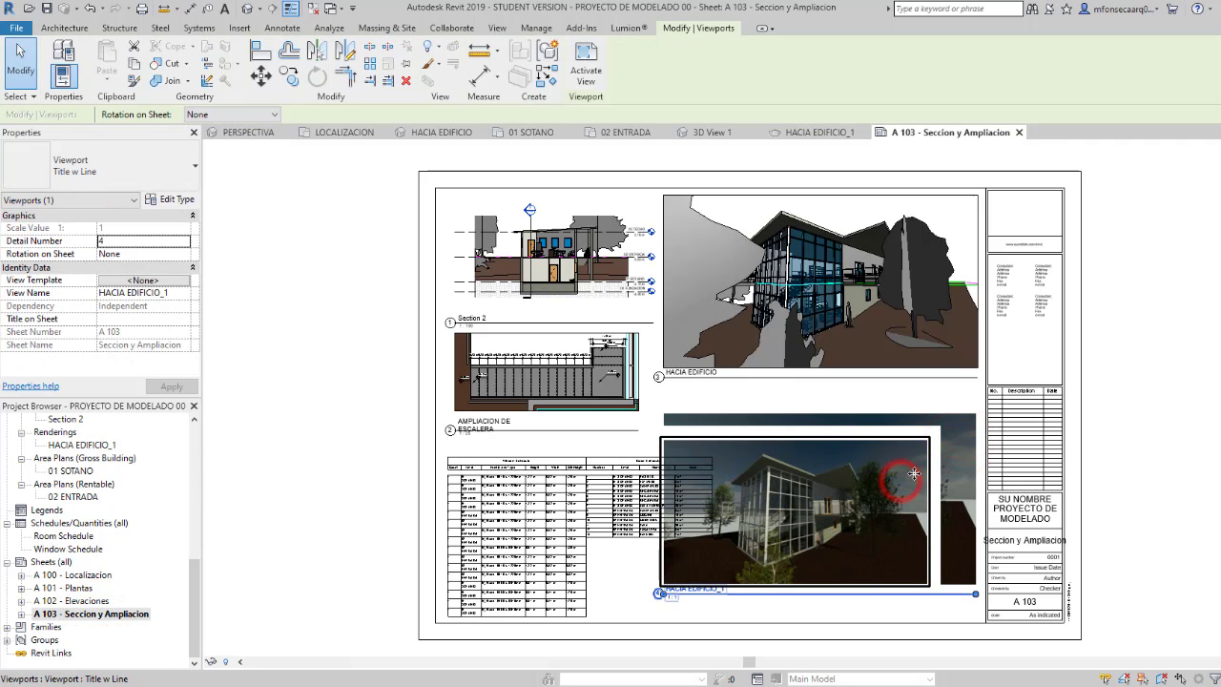
drag(925, 468, 948, 455)
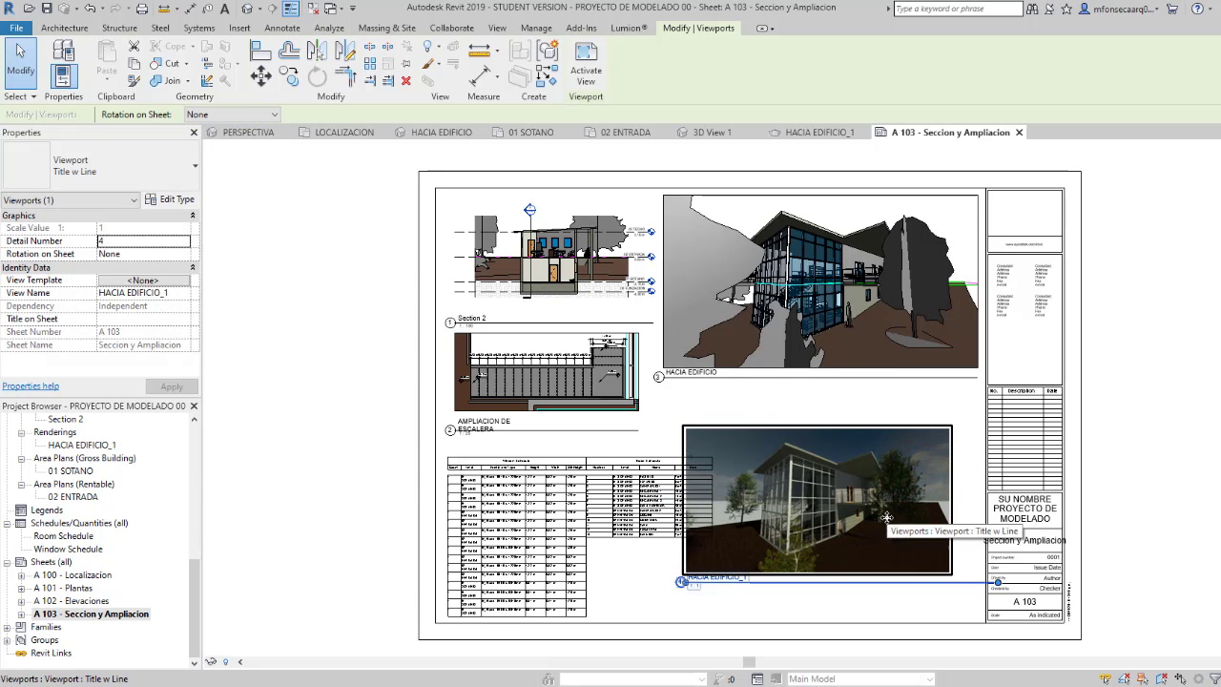
drag(992, 583, 952, 582)
drag(904, 488, 927, 488)
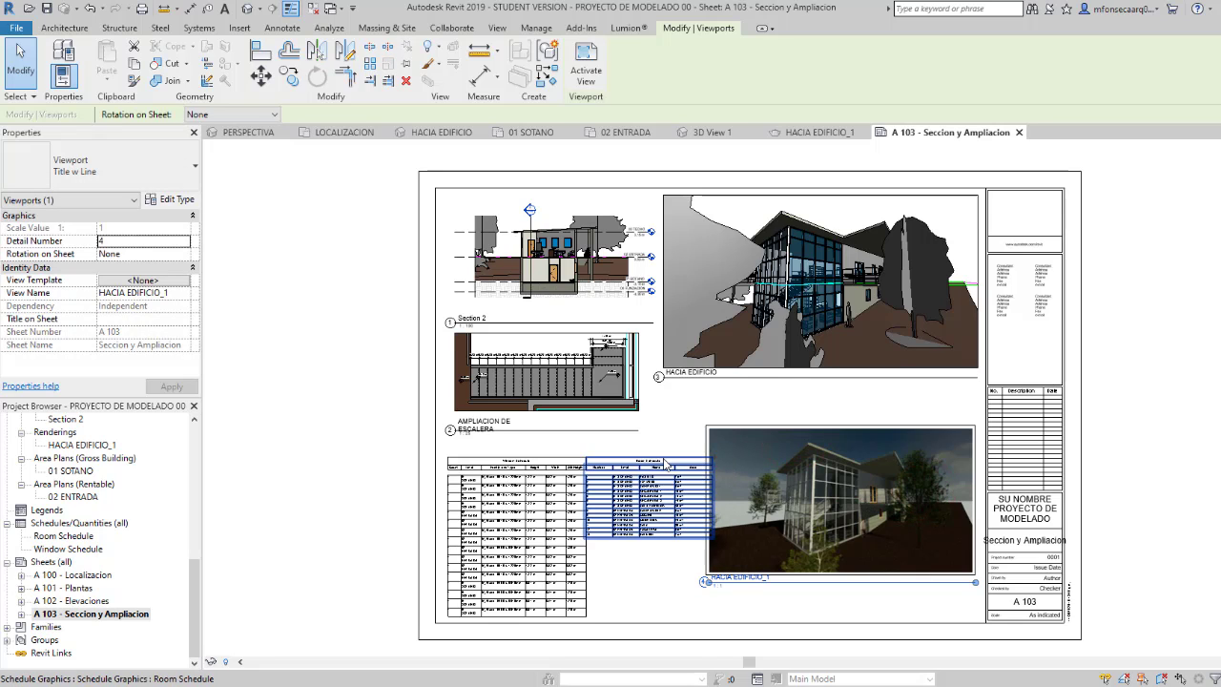
Step: Shift the window schedule slightly left on the sheet and raise the room schedule up against its right side
click(487, 458)
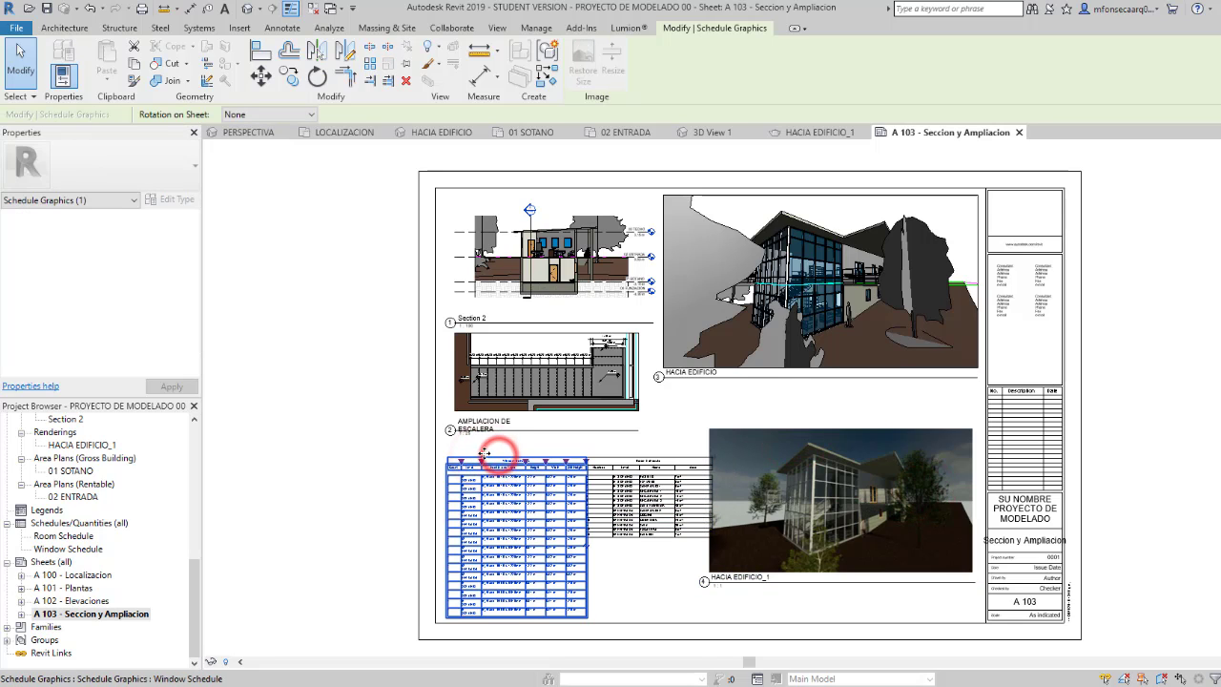
mouse_move(486, 456)
mouse_down()
mouse_move(497, 462)
mouse_move(485, 459)
mouse_up()
click(610, 454)
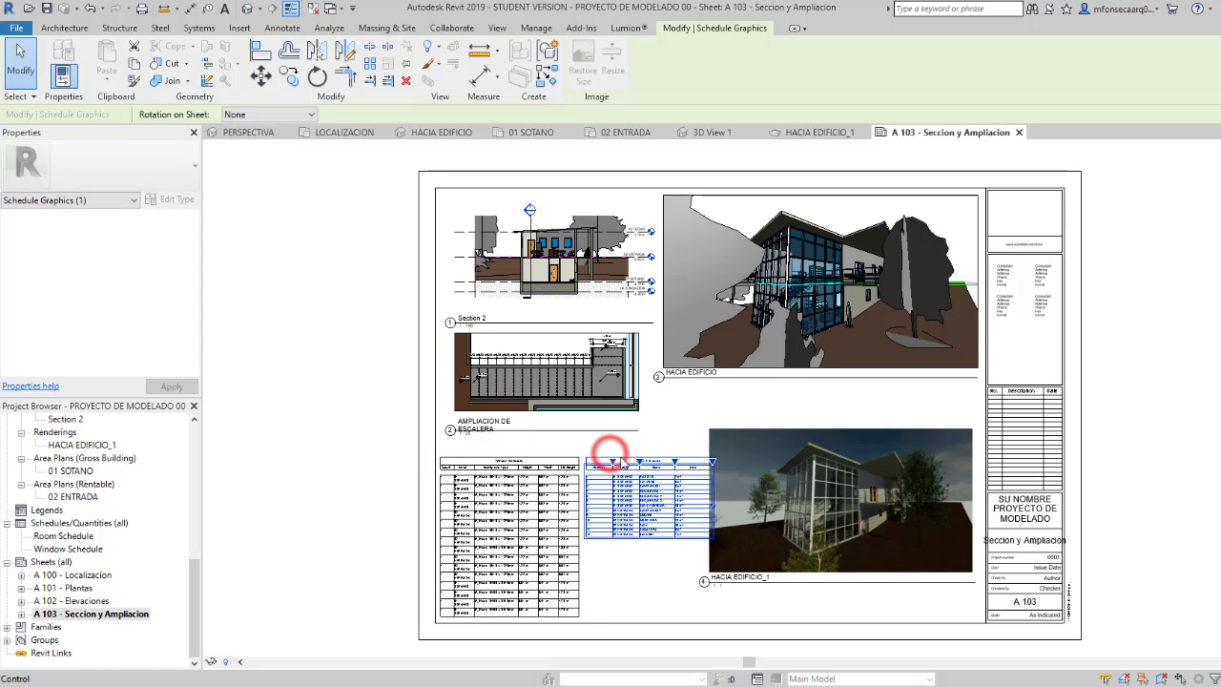
drag(620, 462, 624, 437)
click(637, 578)
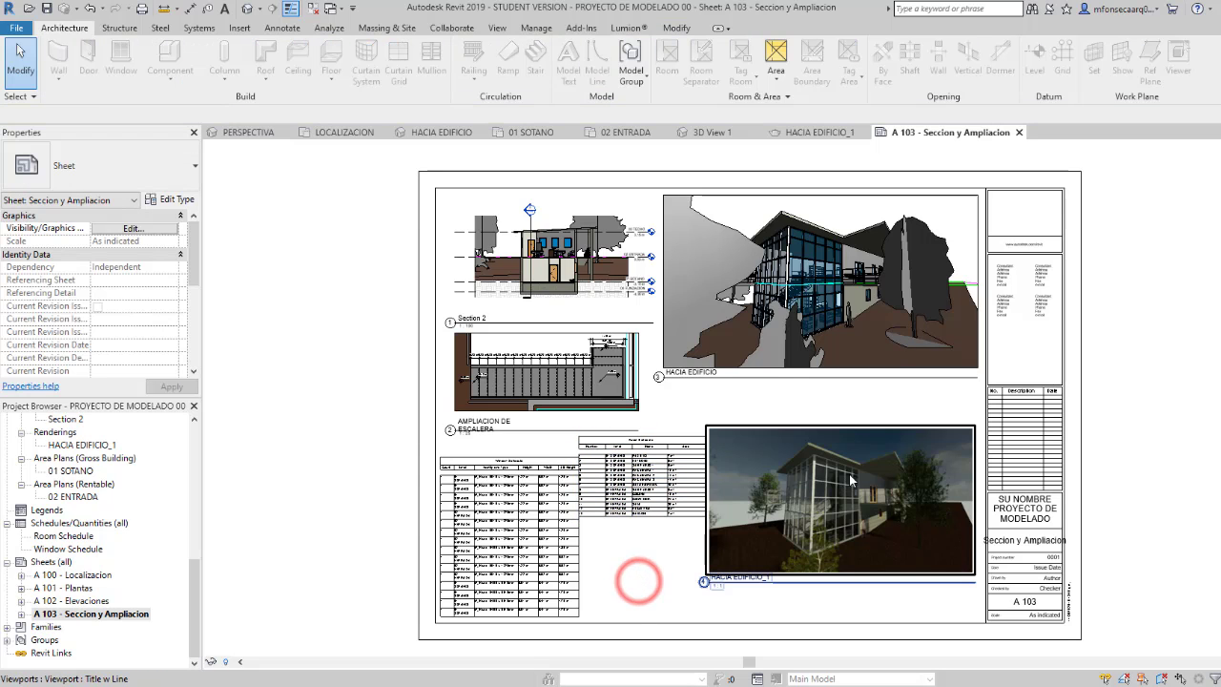
Step: Scale the raster image in the HACIA EDIFICIO_1 rendering down to about 0.29 by 0.16 m and return to sheet A 103
click(855, 475)
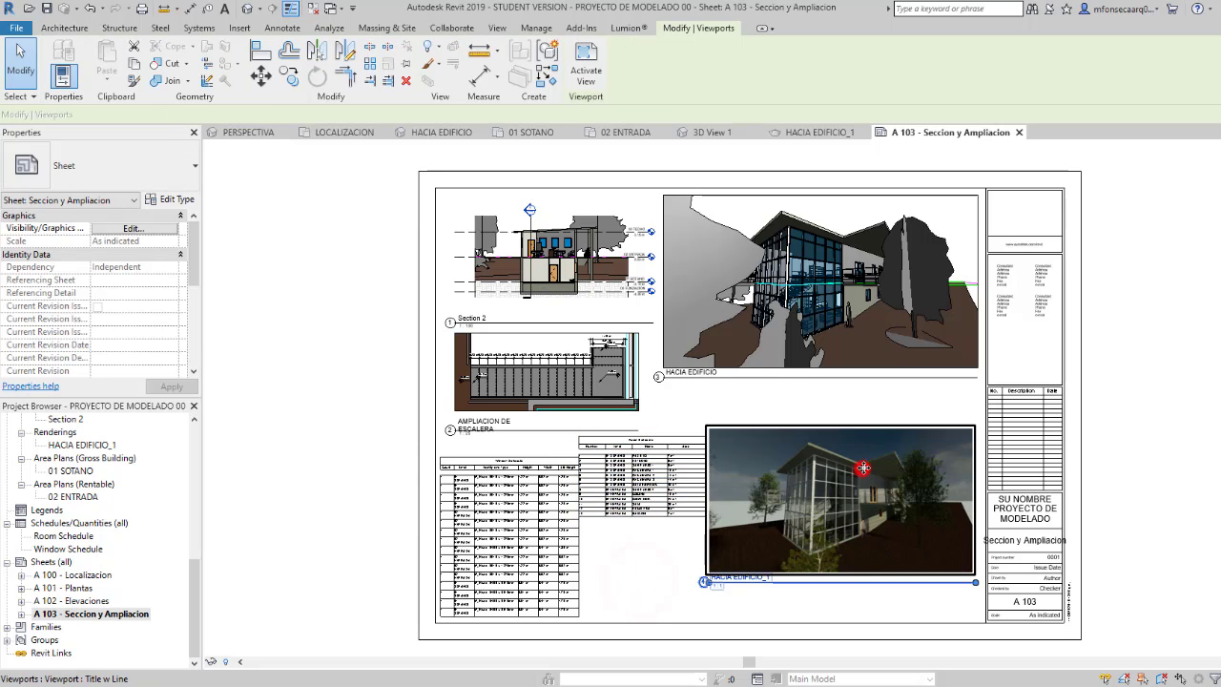
double_click(90, 446)
click(745, 399)
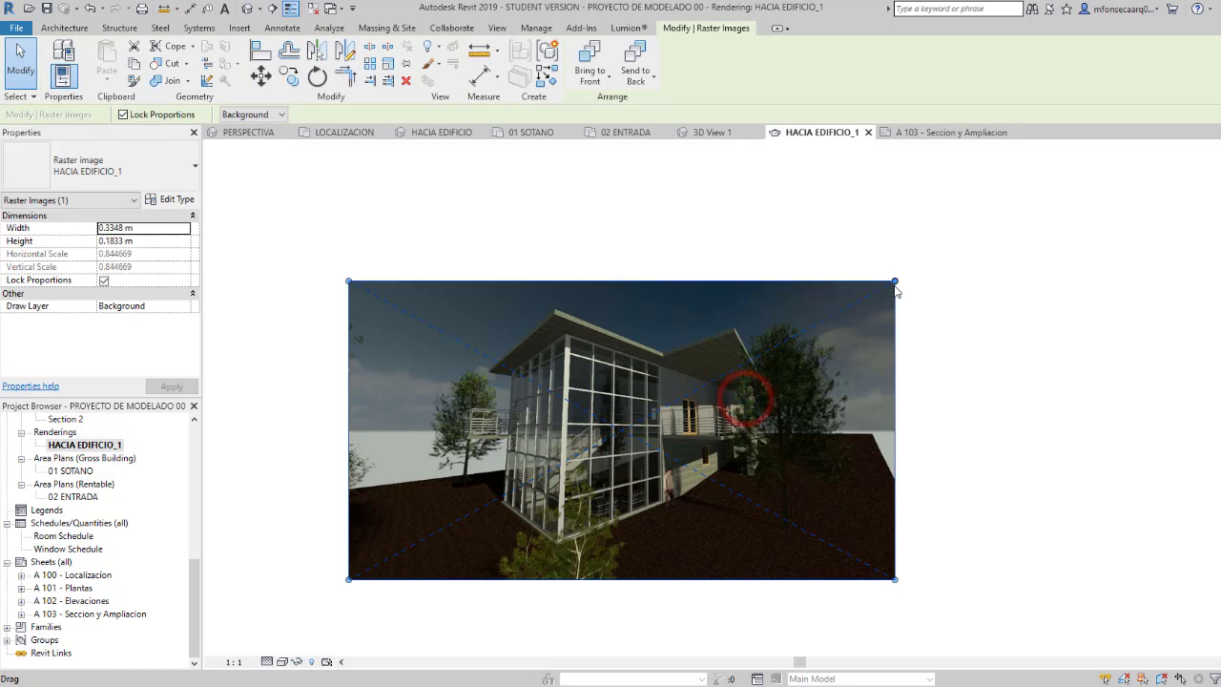
drag(895, 283, 818, 324)
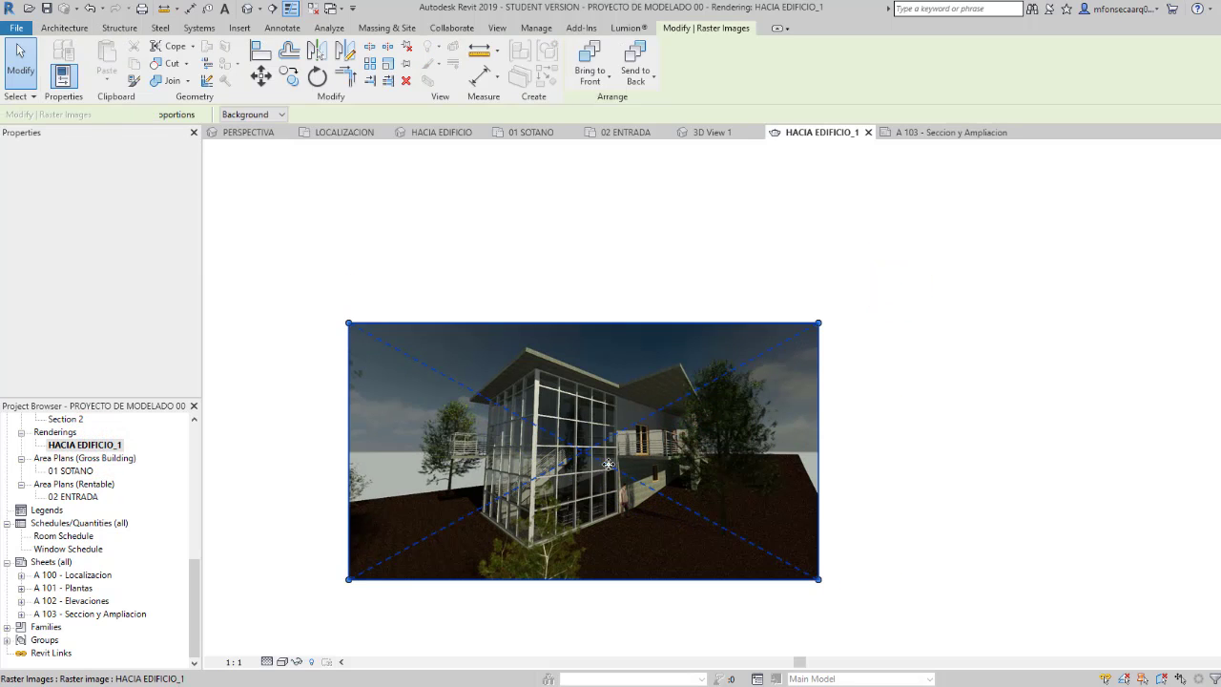
double_click(100, 614)
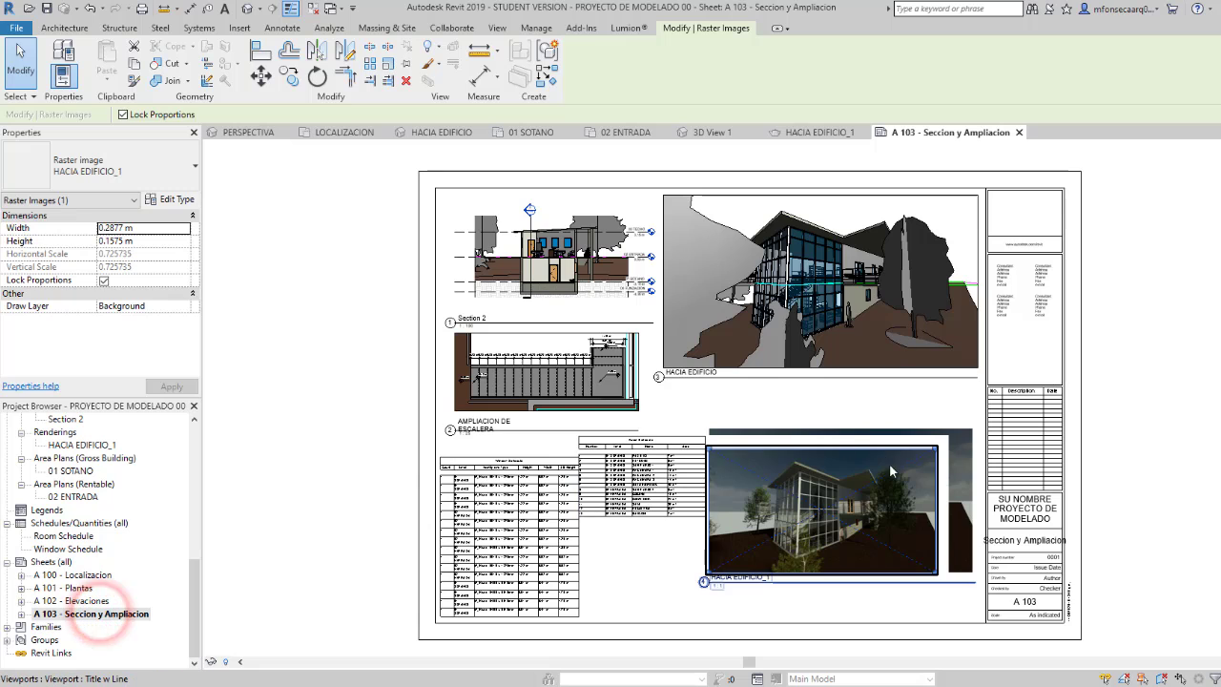
Step: Move the reduced HACIA EDIFICIO_1 rendering up below the perspective's title and shorten its title line to the image width
click(876, 478)
drag(875, 479, 901, 439)
click(878, 564)
click(949, 532)
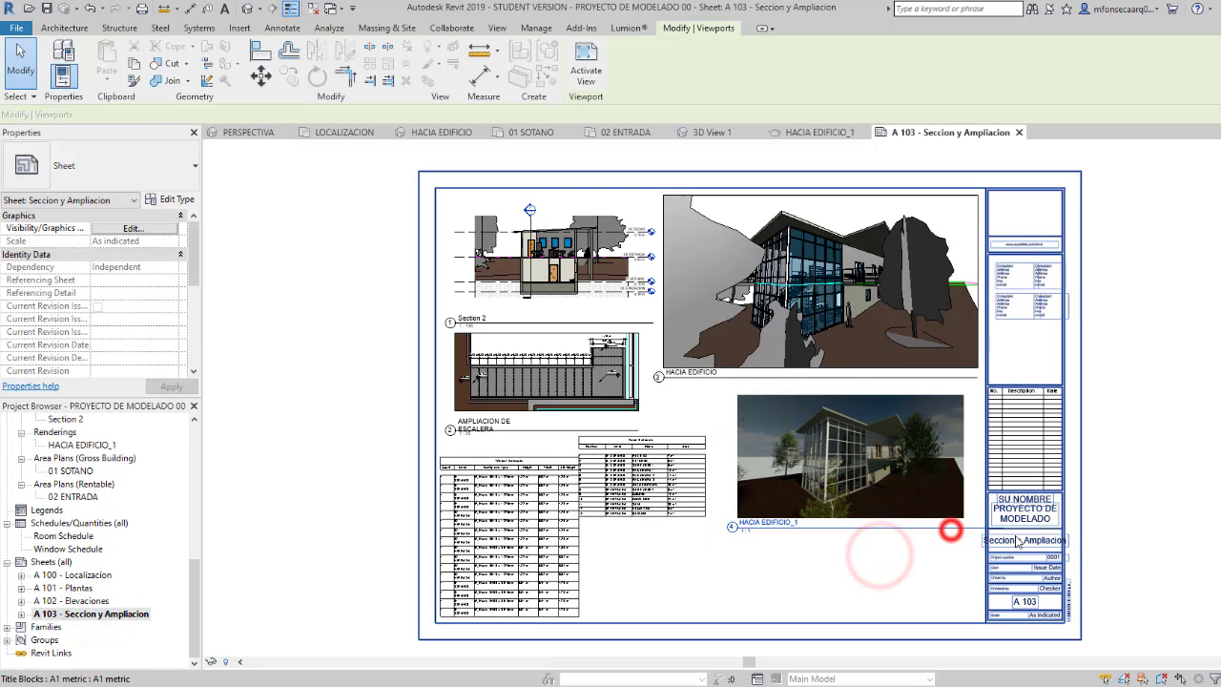
drag(950, 555, 966, 532)
click(875, 583)
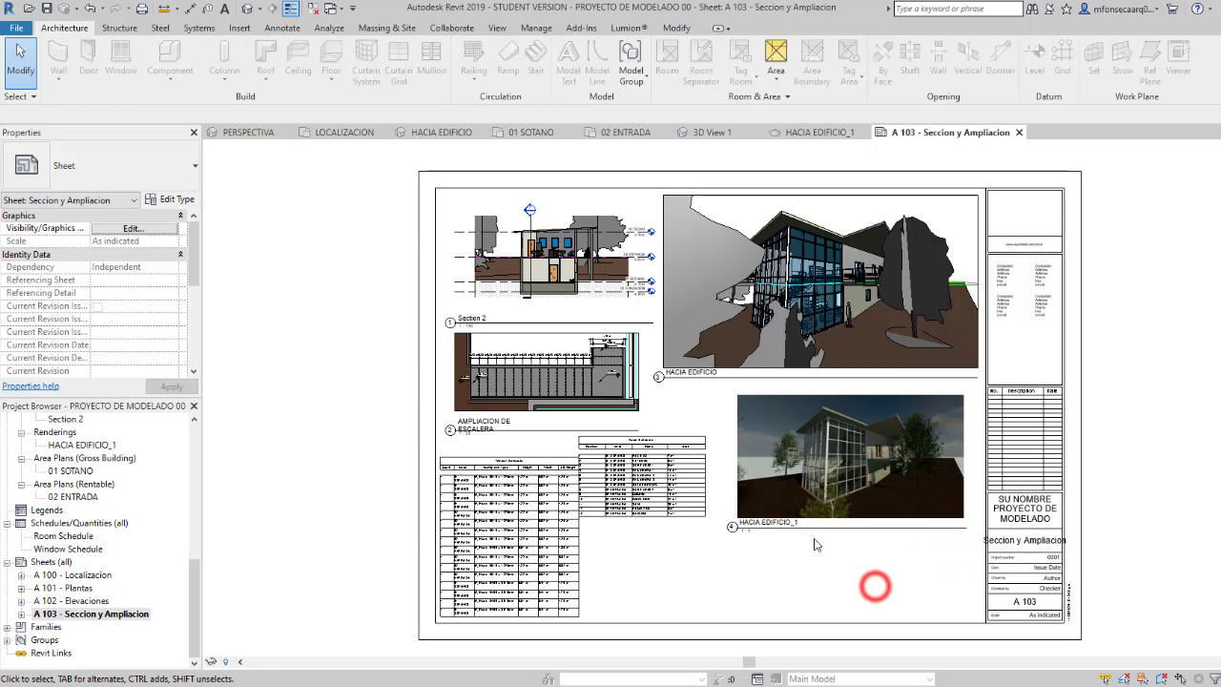
Step: Lower the room schedule between the window schedule and the rendering, and move the HACIA EDIFICIO_1 rendering straight down
click(639, 495)
drag(655, 440, 664, 504)
click(839, 472)
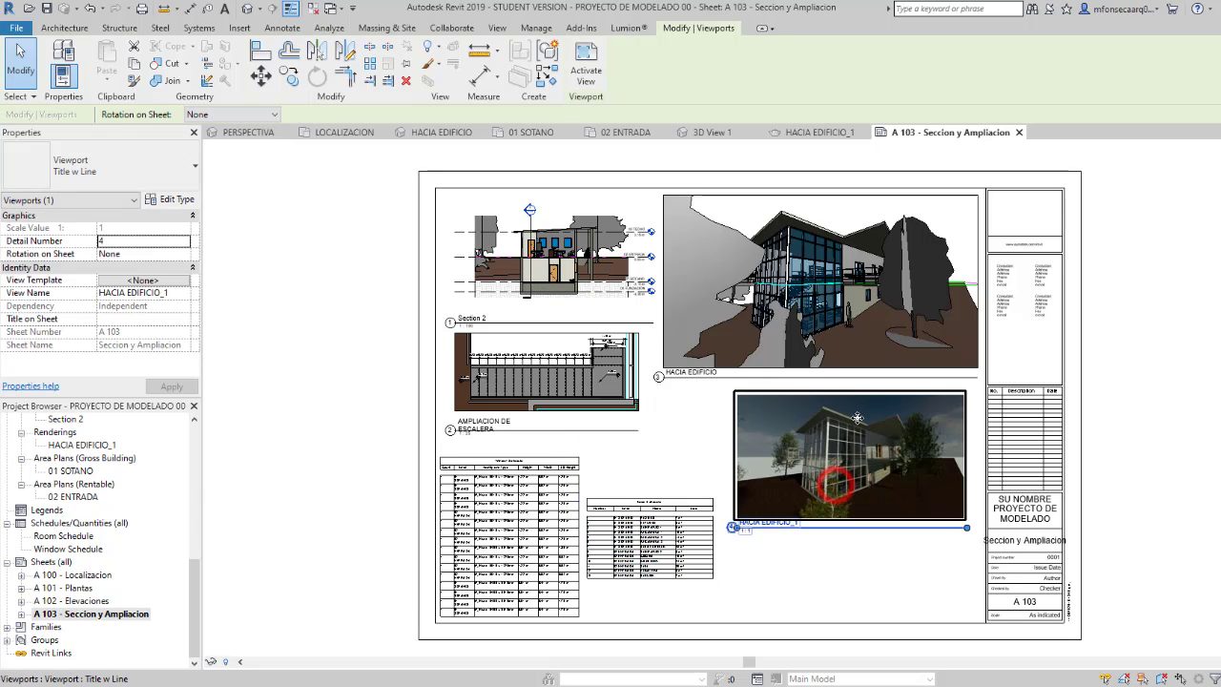
drag(859, 448, 859, 503)
Step: Move the HACIA EDIFICIO perspective viewport down so it sits closer above the rendering
click(836, 334)
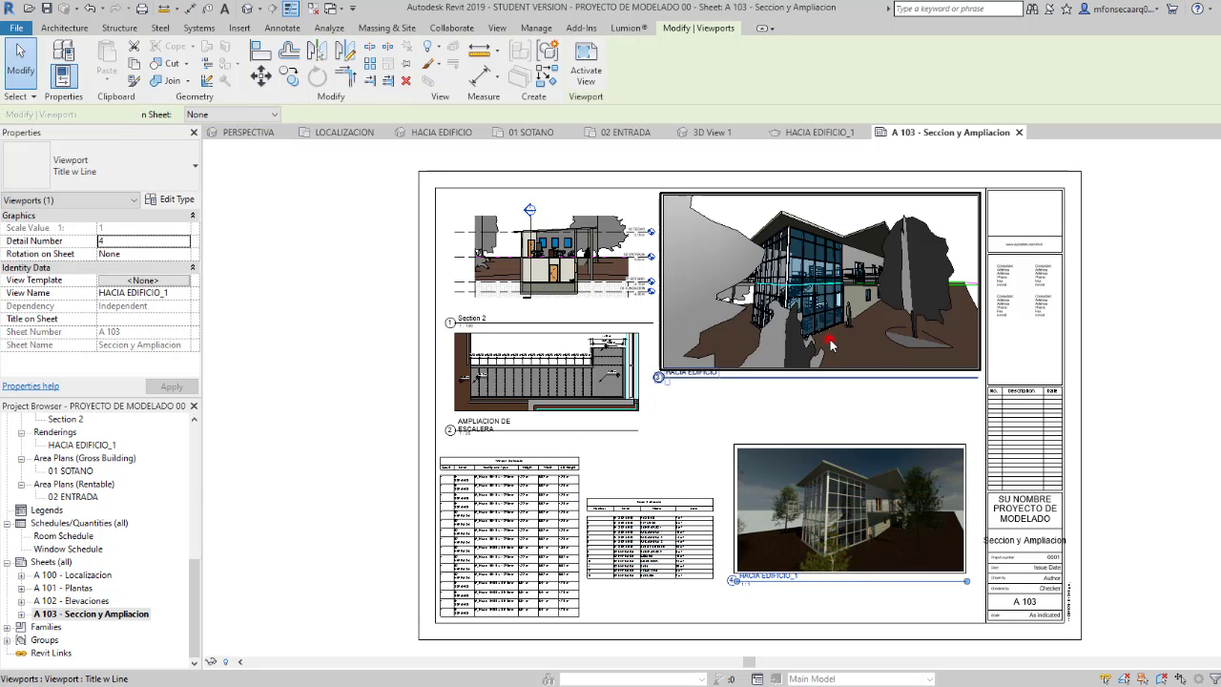
drag(835, 334, 836, 373)
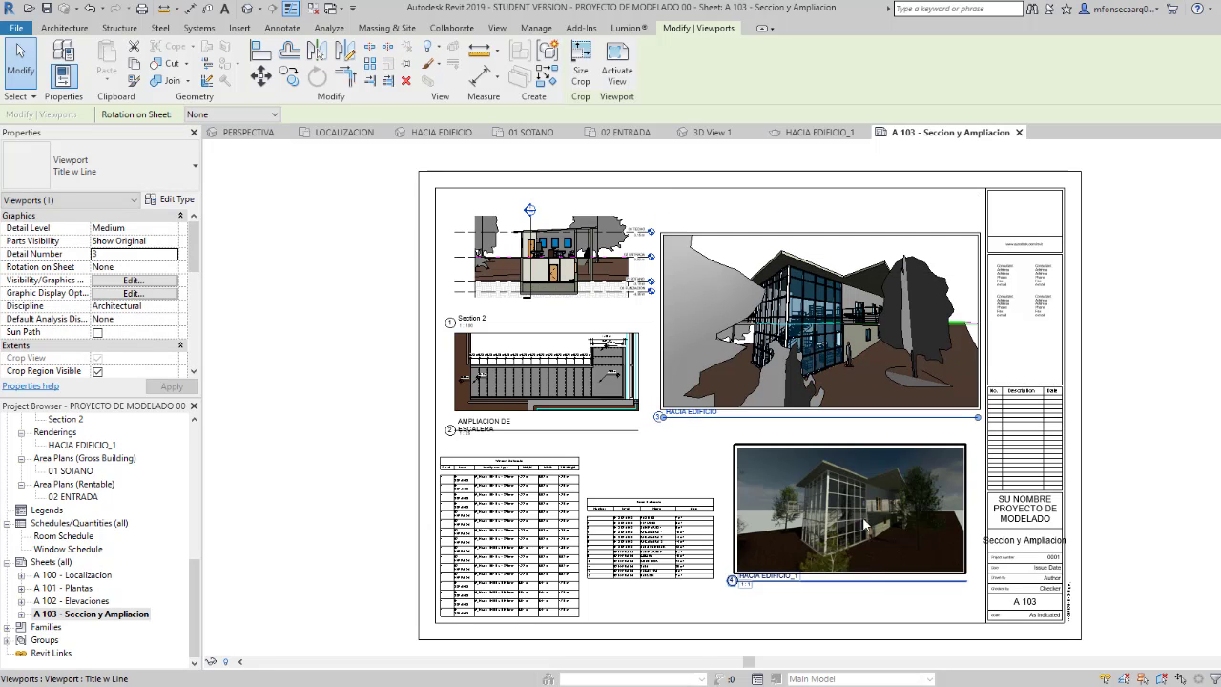
click(863, 597)
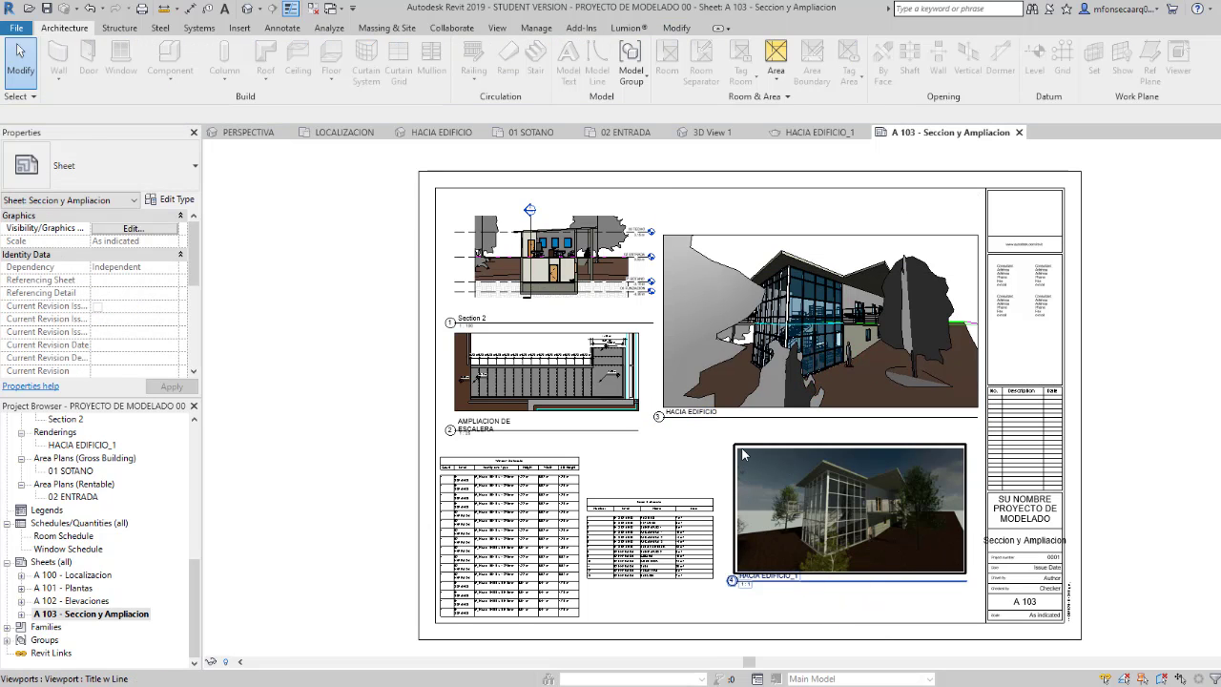